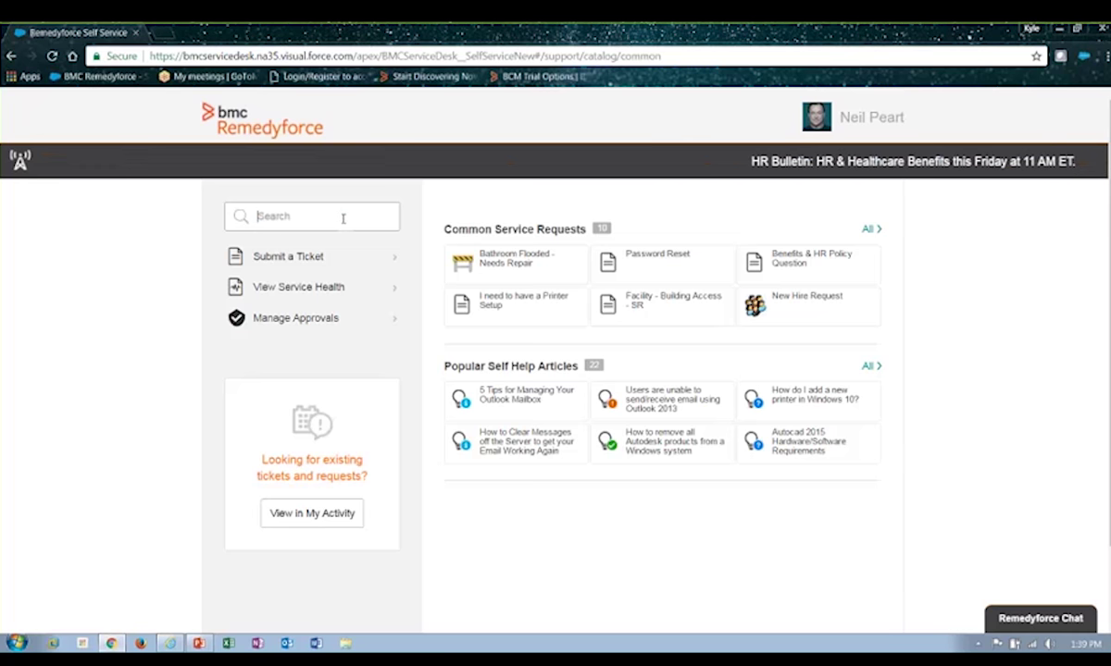
Search for "email", view the knowledge article "5 Tips for Managing Your Outlook Mailbox", and clear the search
type("email")
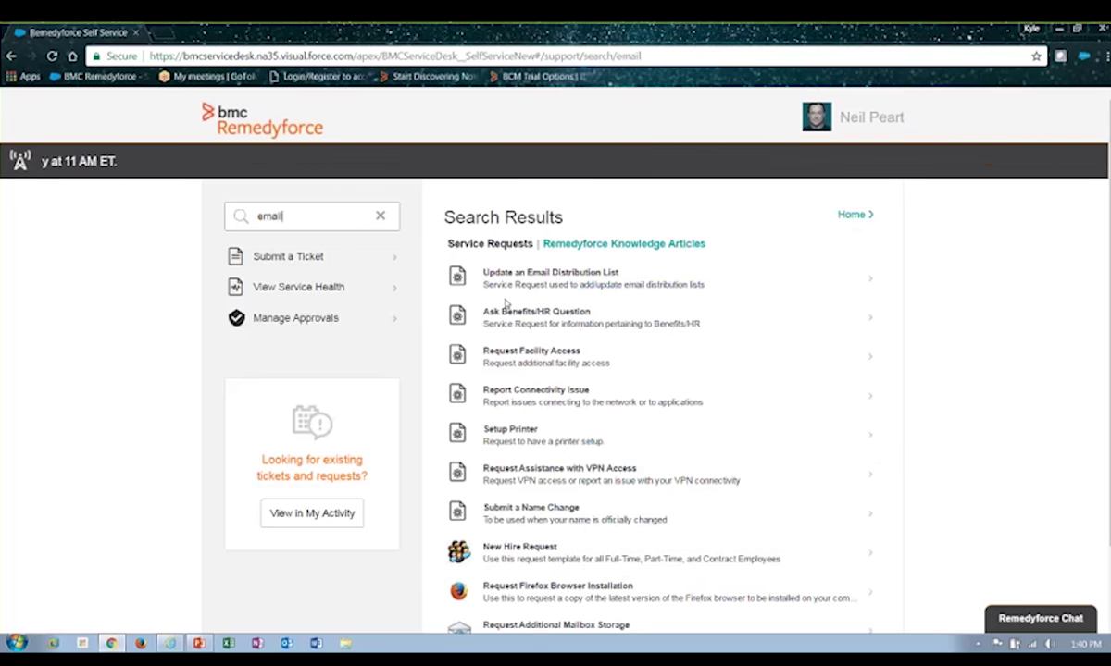
left_click(634, 247)
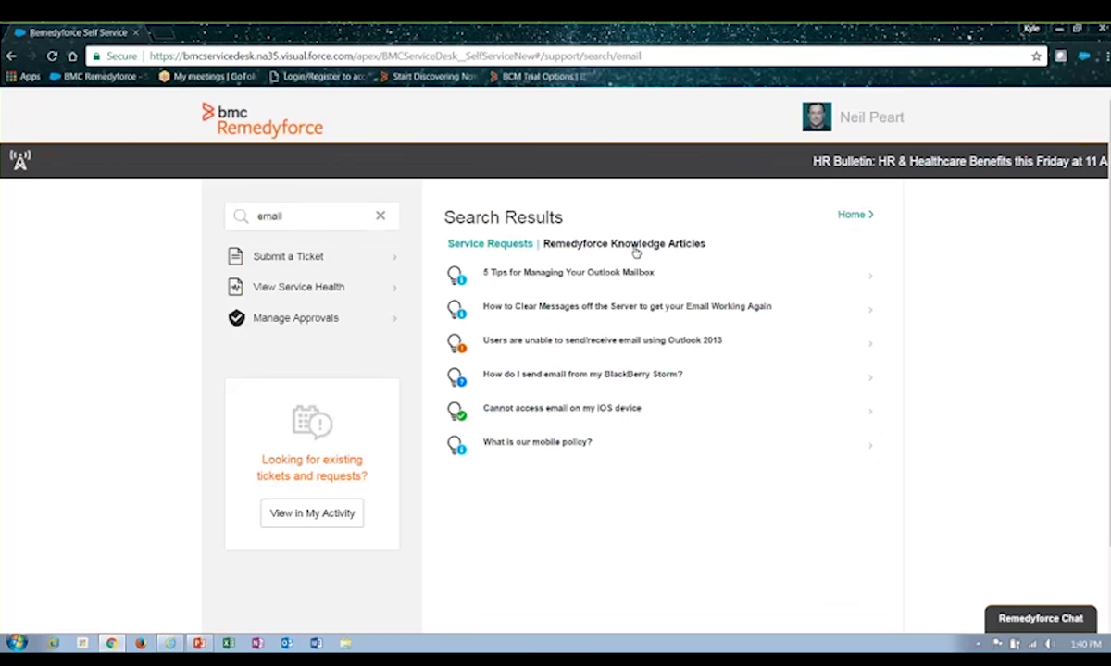
left_click(550, 276)
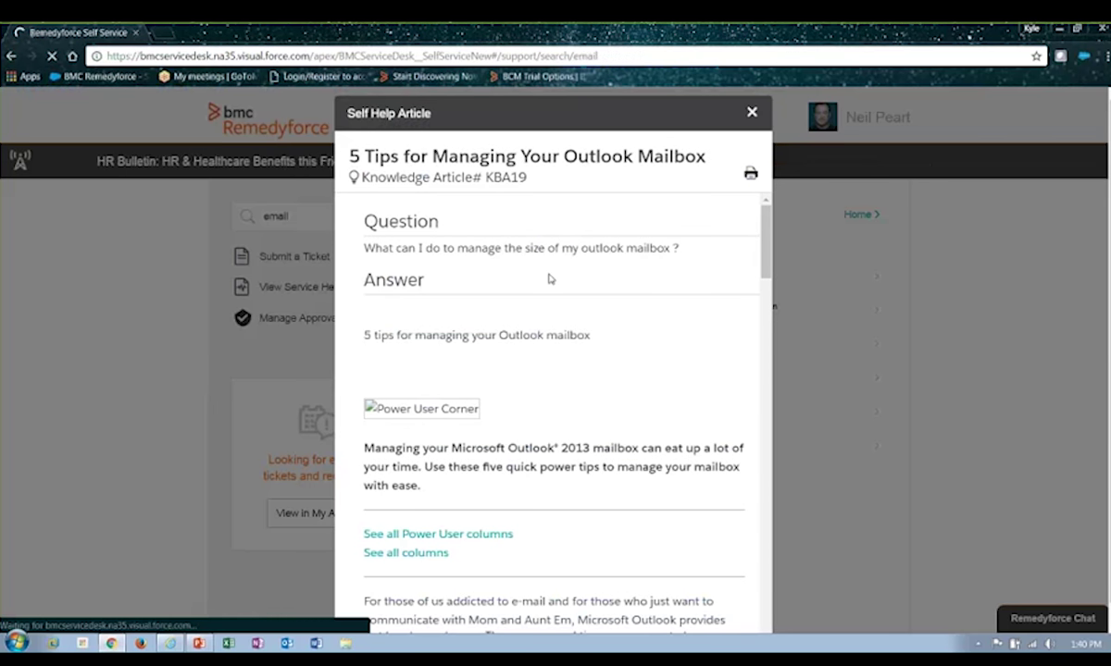
left_click_drag(767, 218, 798, 208)
left_click(752, 113)
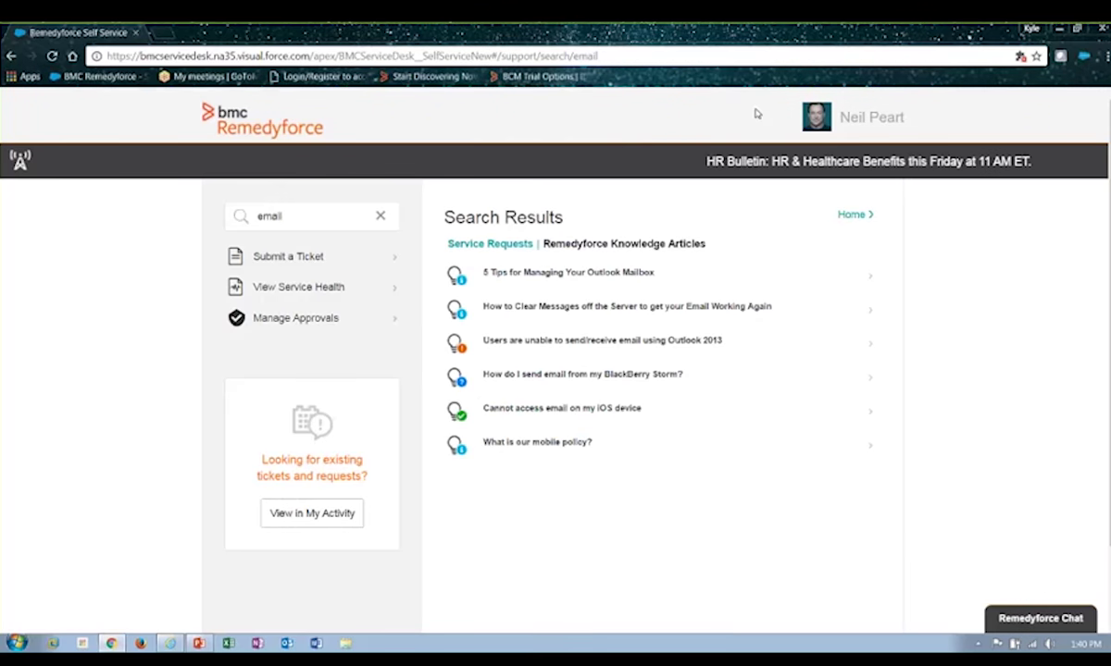
left_click(382, 217)
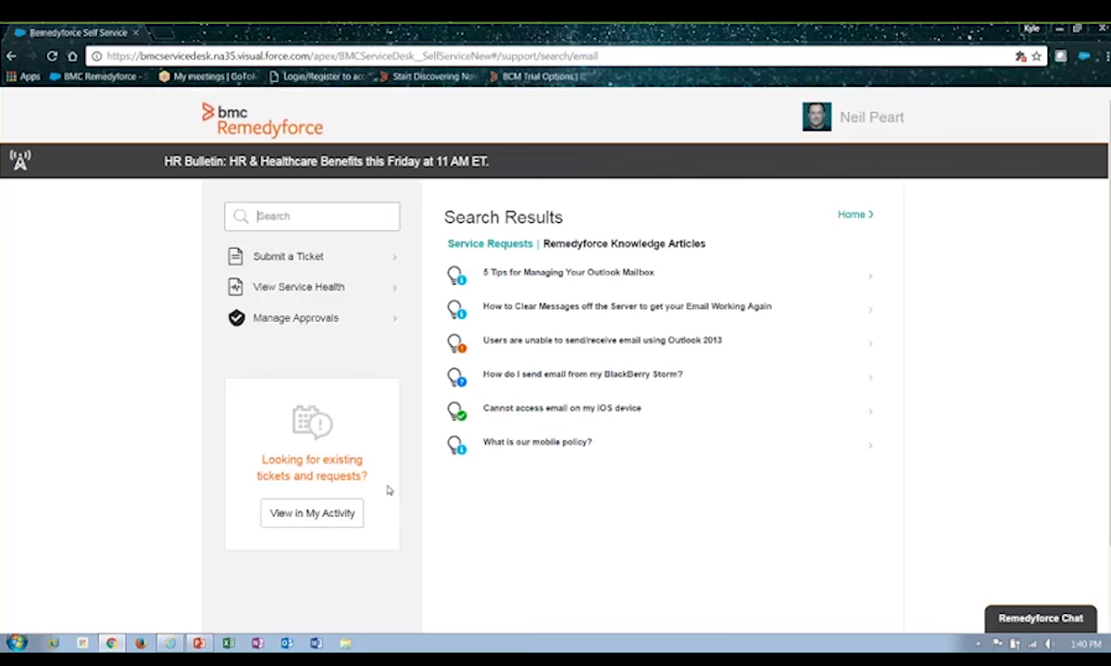
Review the existing tickets and requests in My Activity, covering both the Self and Others lists
left_click(324, 519)
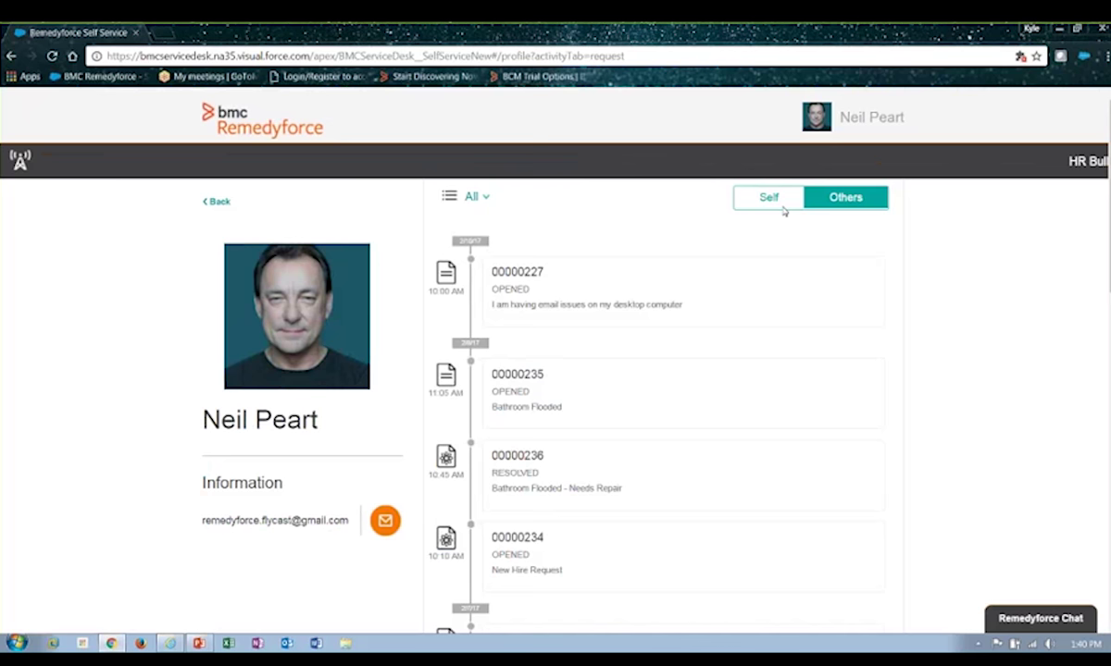
left_click(858, 197)
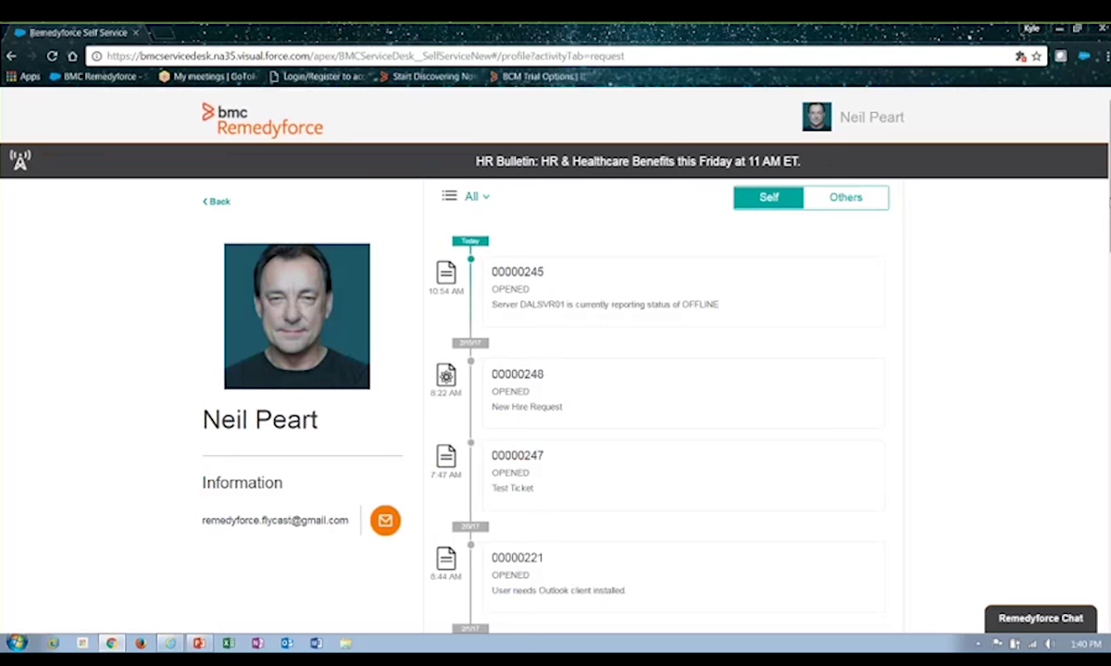
scroll(555, 370, "down", 3)
scroll(555, 370, "down", 3)
scroll(555, 370, "up", 7)
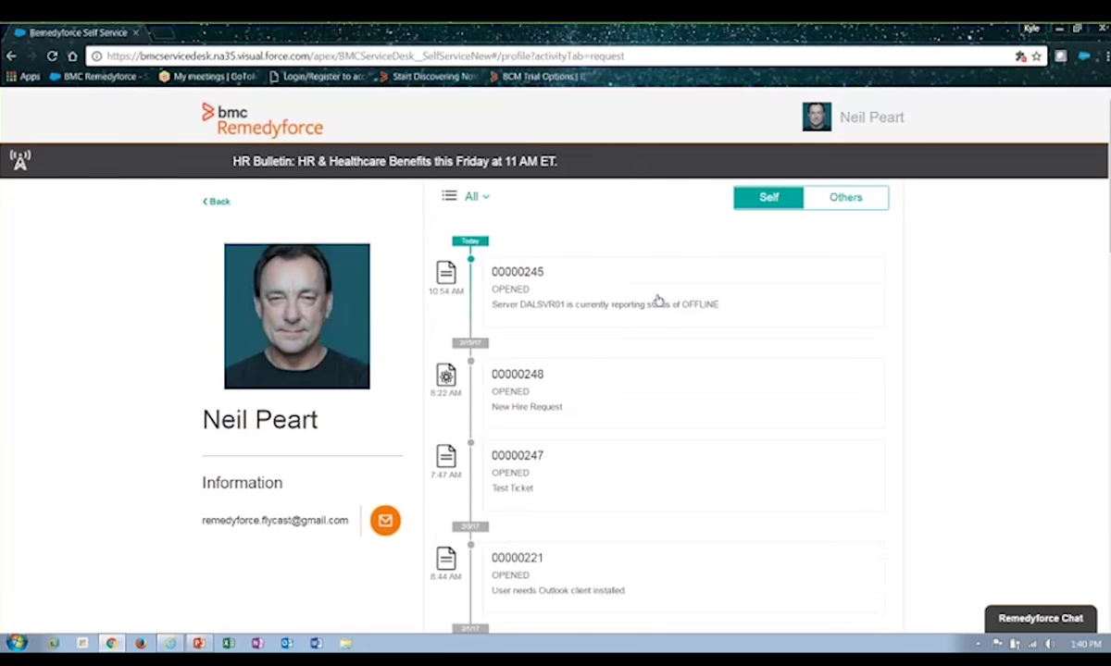
Examine the Details and Attachments sections of the ticket about server DALSVR01 being offline
left_click(535, 286)
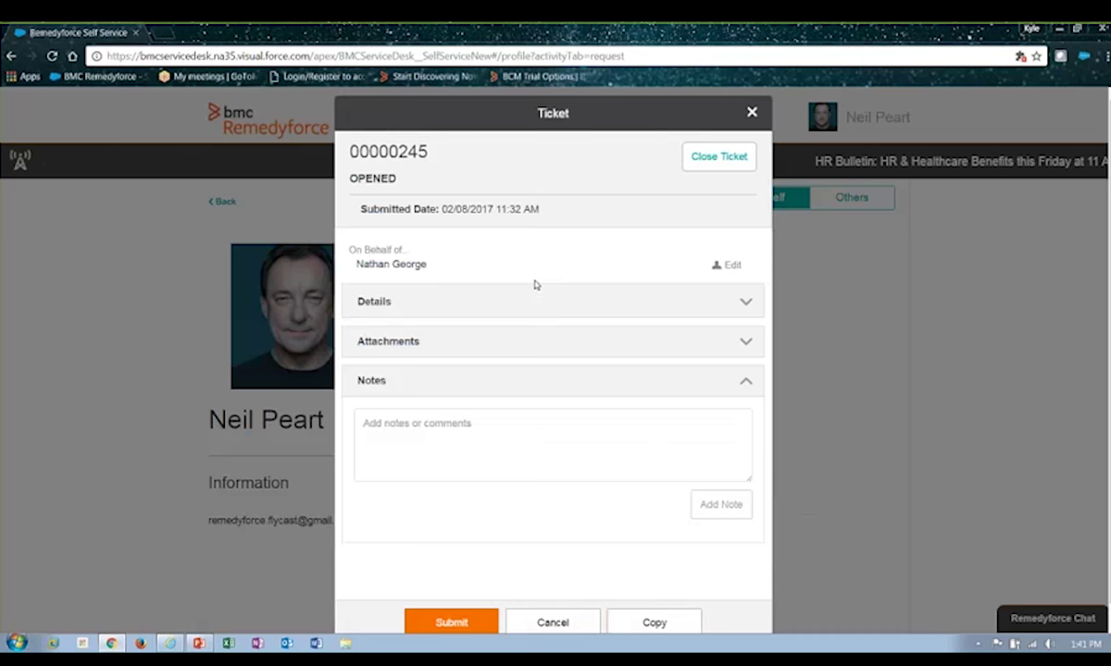
left_click(745, 306)
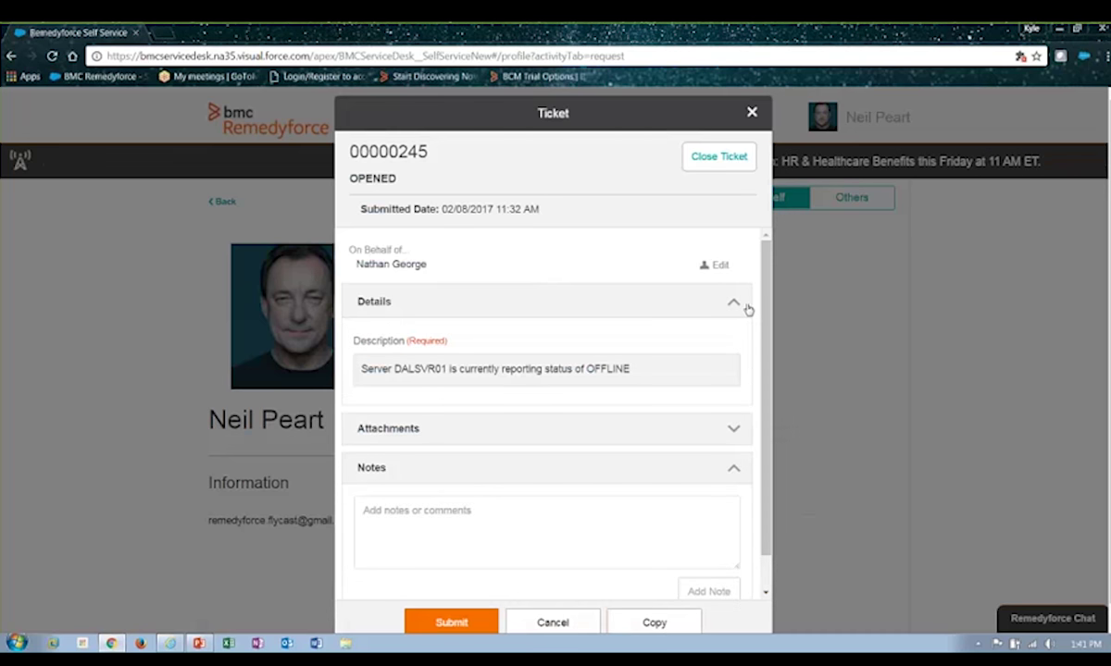
left_click(733, 305)
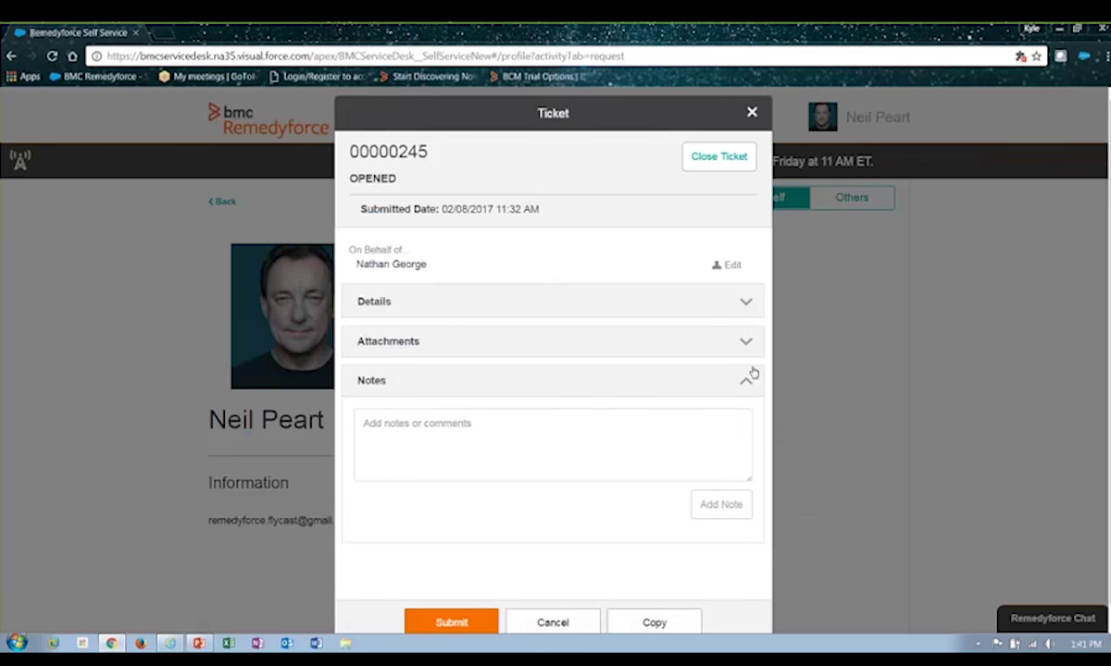
left_click(746, 343)
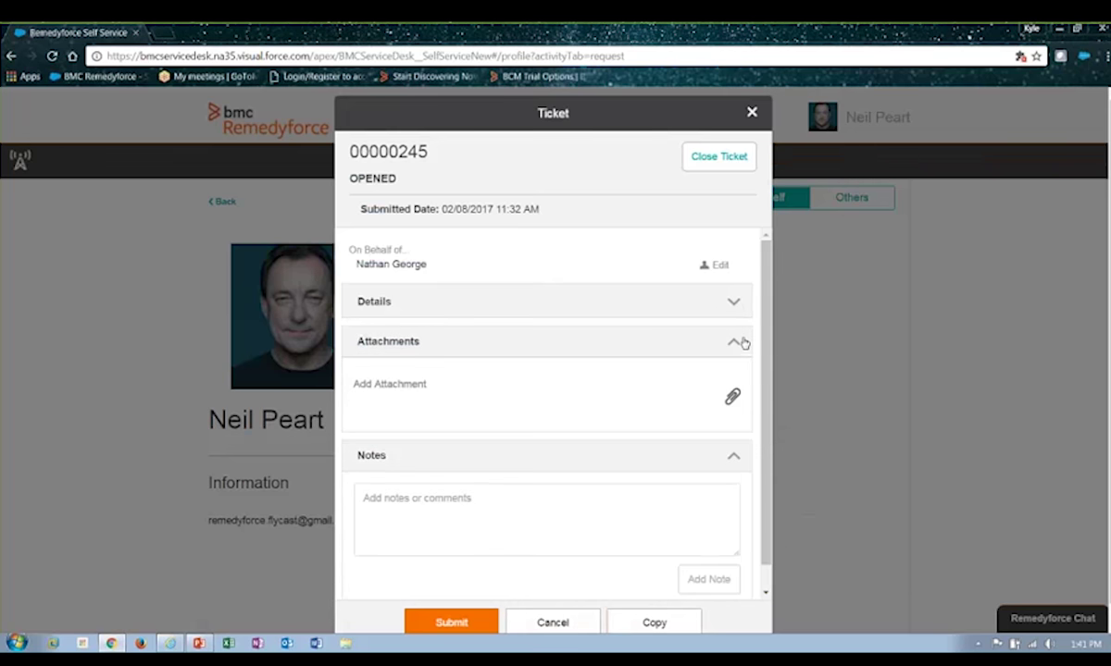
left_click(743, 343)
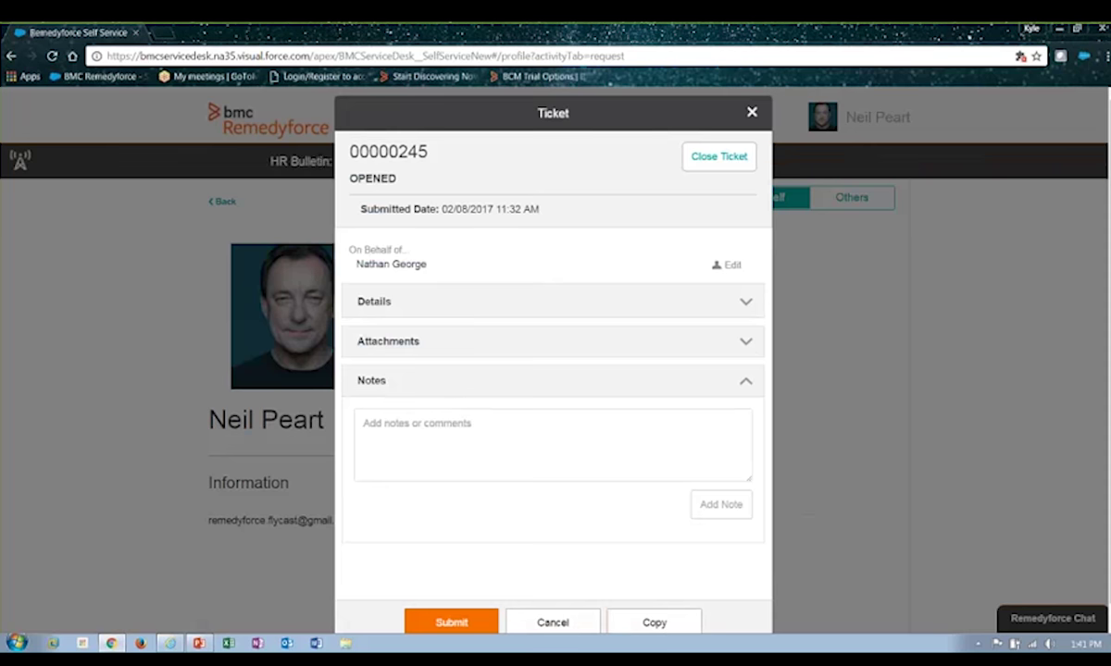
Add the note "Please note" to the server DALSVR01 ticket, submit it and close the ticket window
left_click(701, 429)
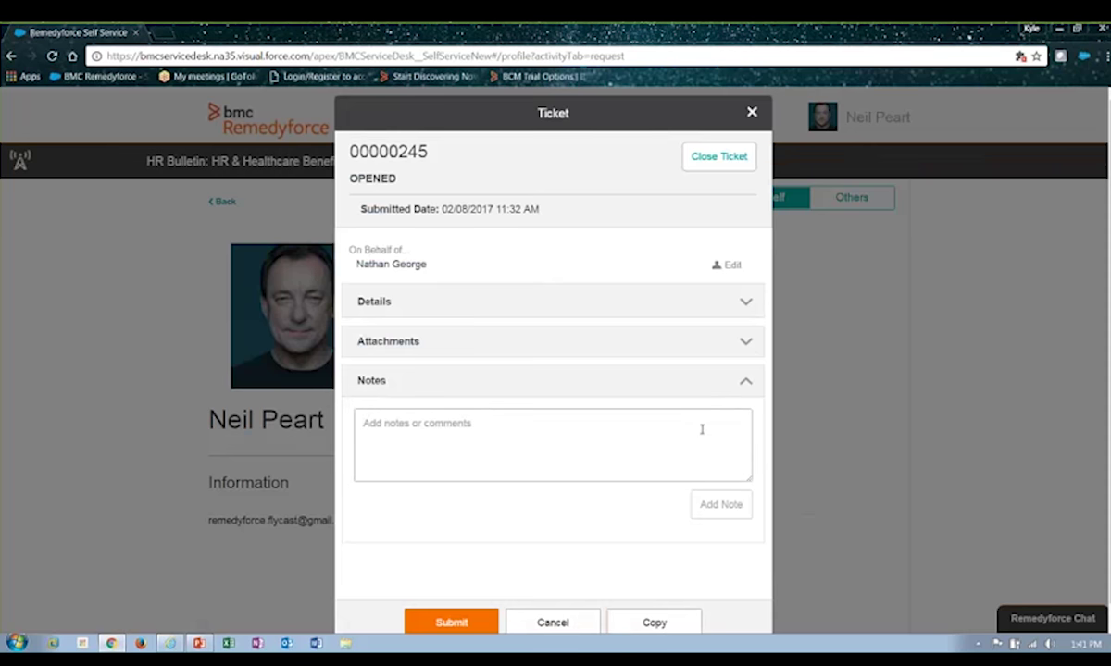
type("Please note")
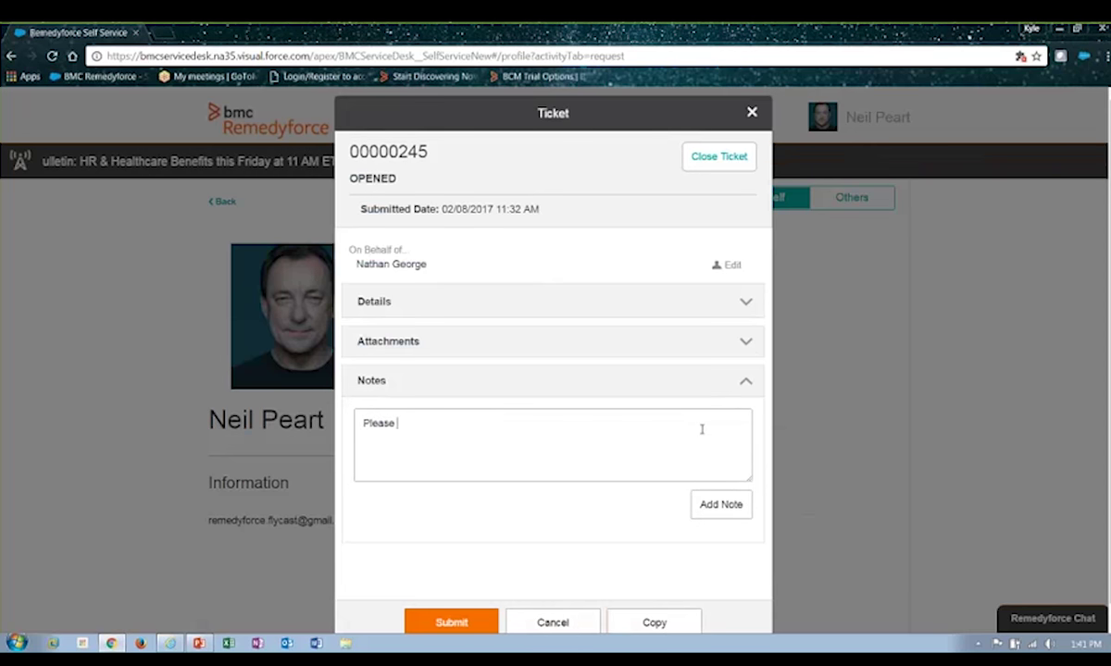
left_click(719, 507)
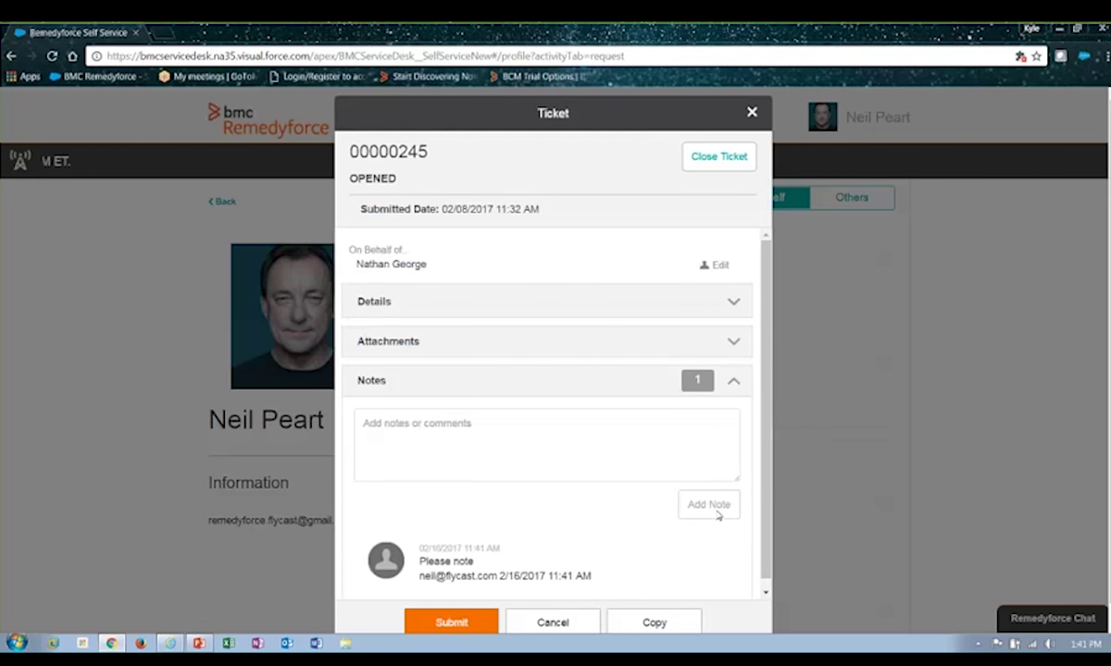
left_click(451, 622)
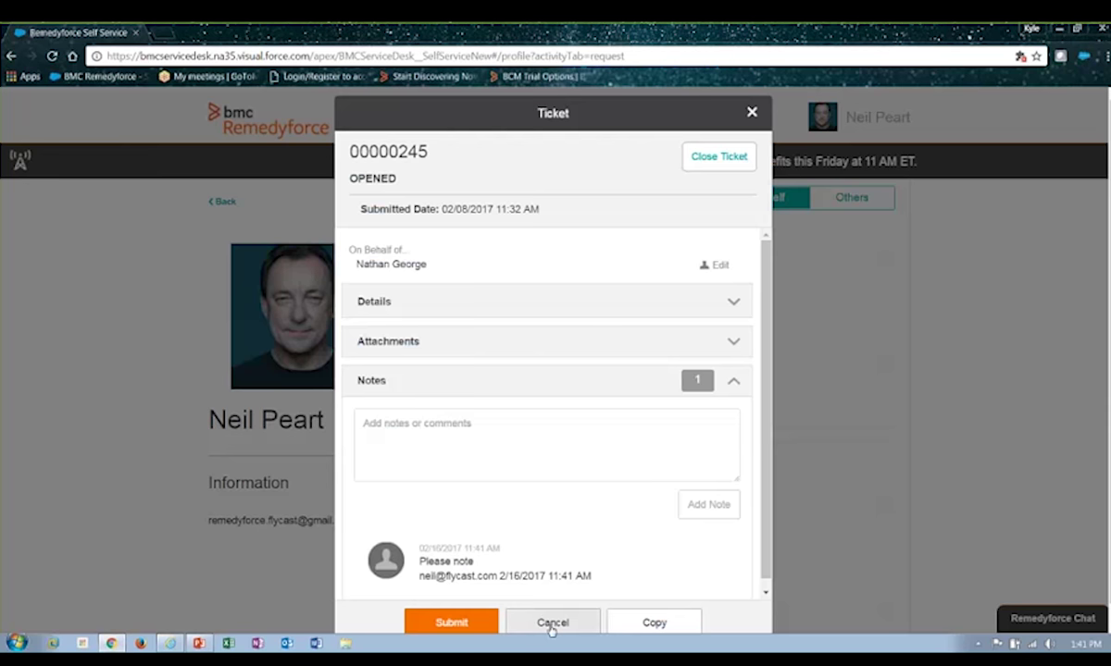
left_click(751, 112)
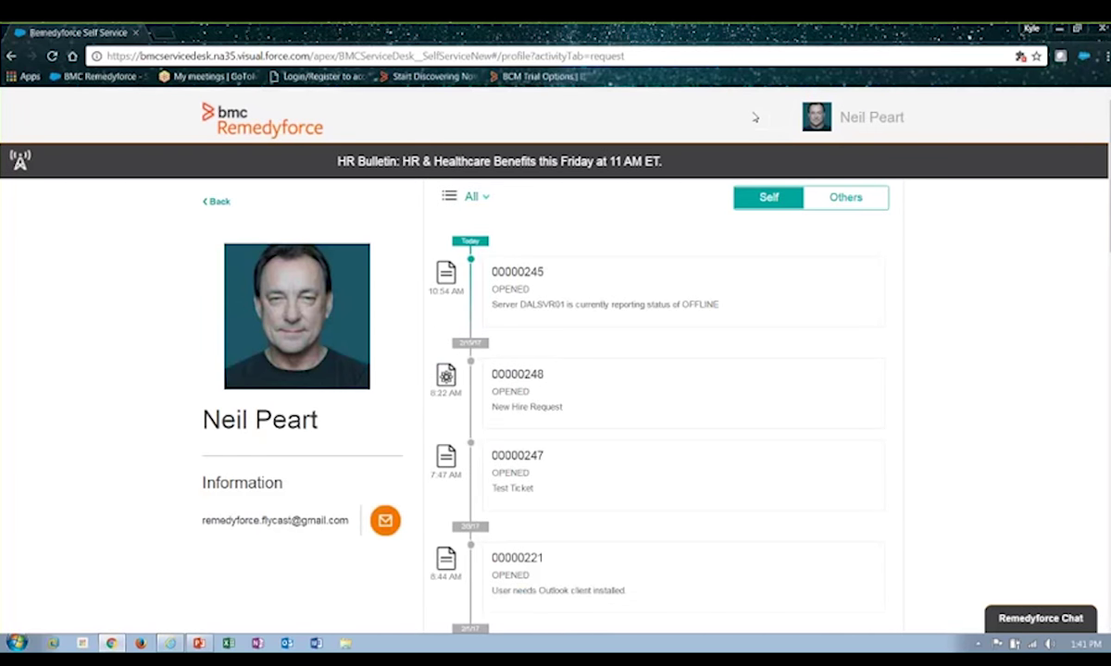
Switch to the Remedyforce Console and assign open incident 00000218 to the logged-in agent
left_click(170, 643)
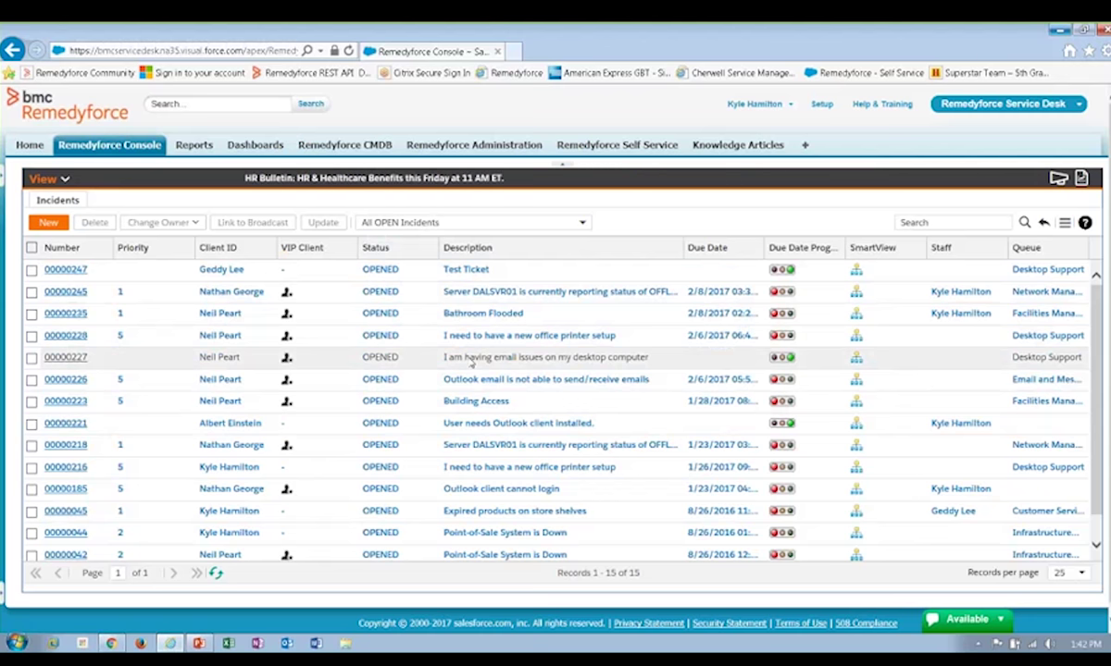
left_click(32, 446)
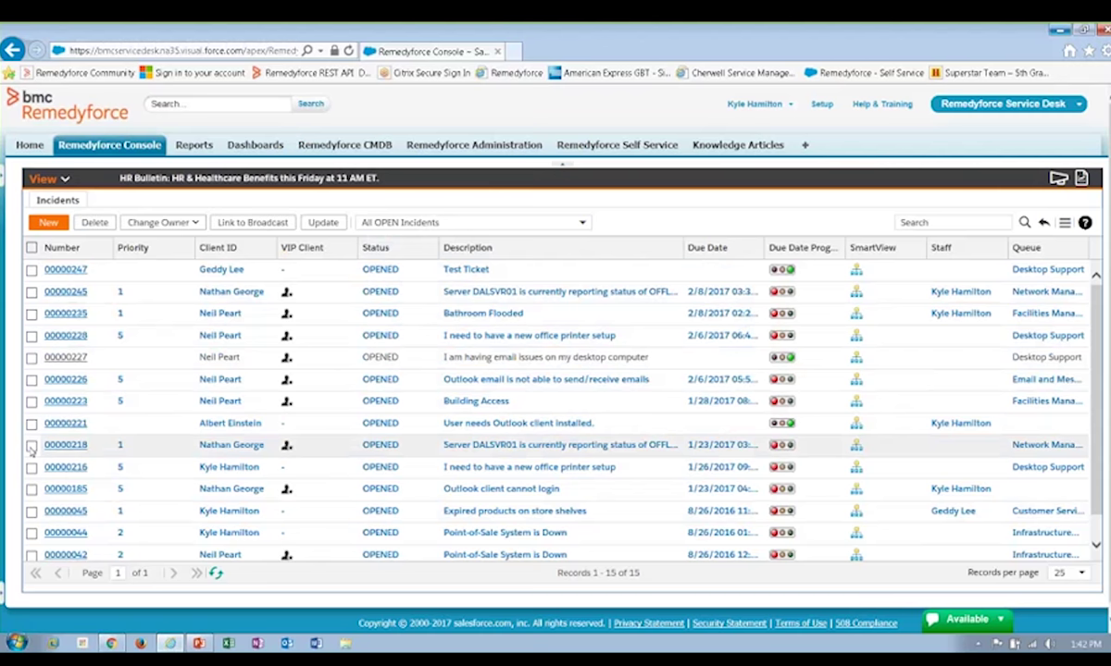
left_click(195, 224)
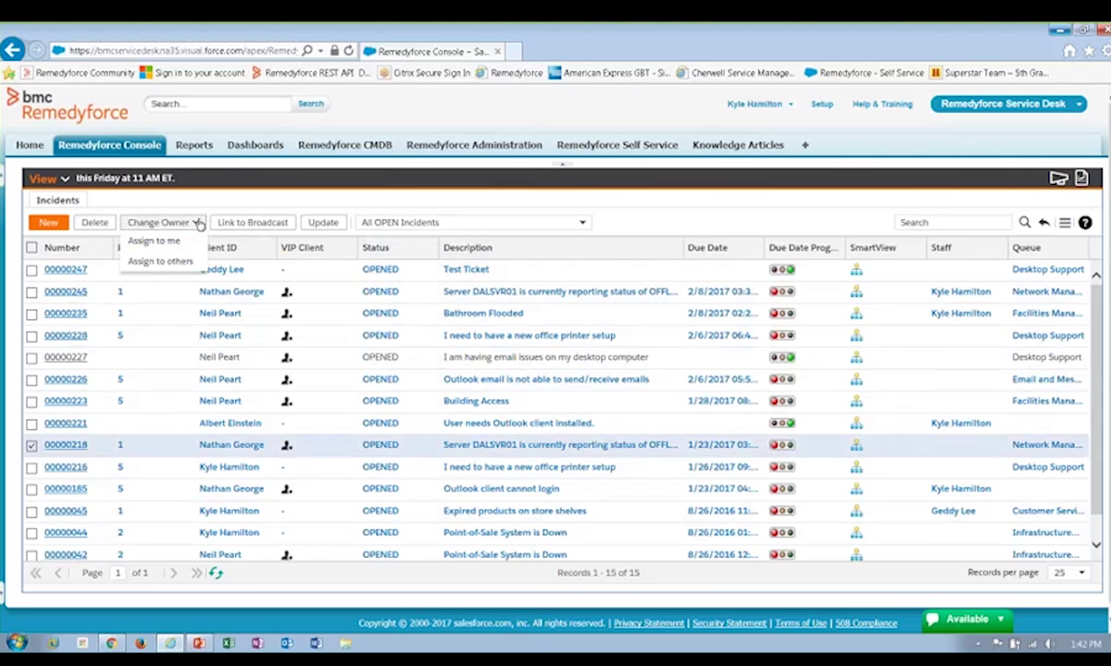
left_click(155, 242)
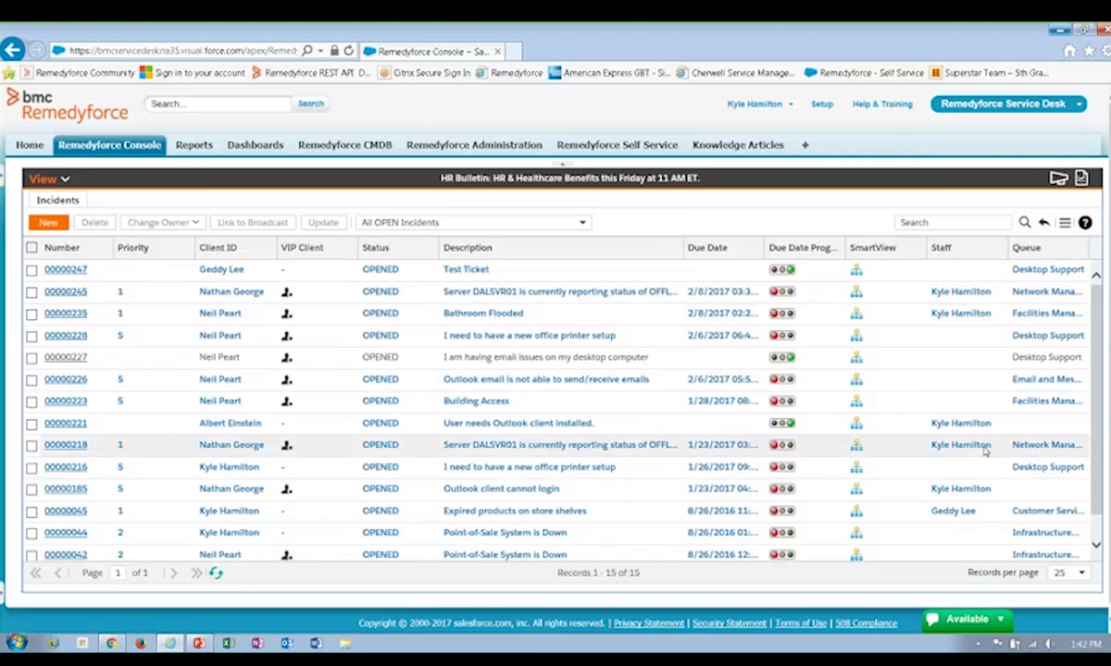
Open incident 00000226 about Outlook email and take ownership of it as the logged-in agent in its assignment details
left_click(82, 381)
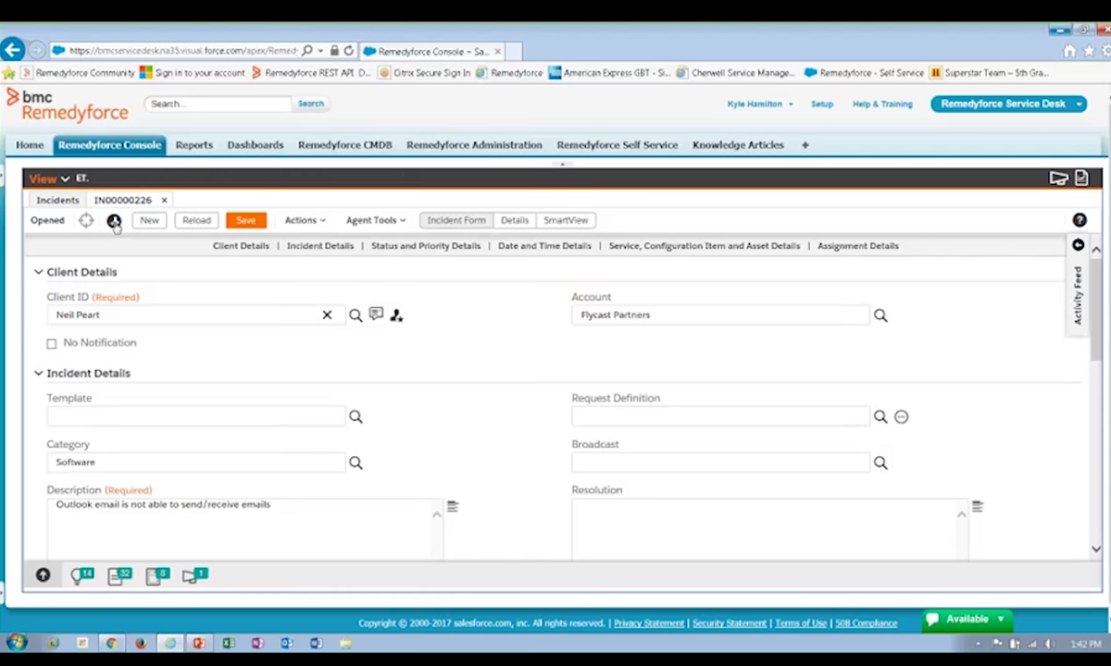
scroll(883, 348, "down", 10)
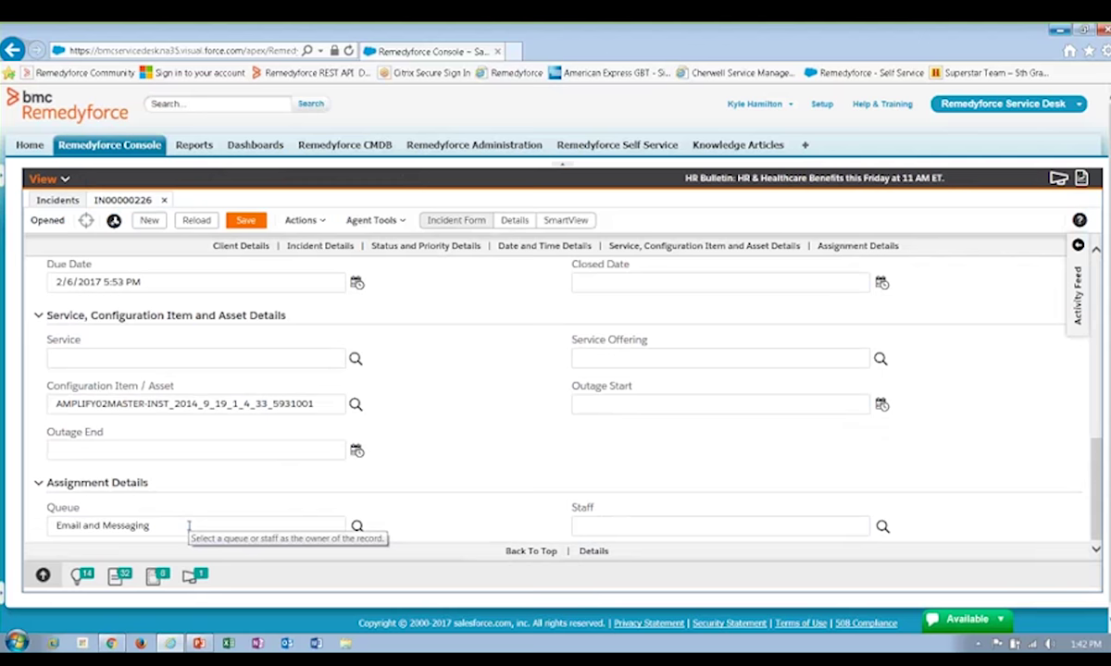
left_click(113, 221)
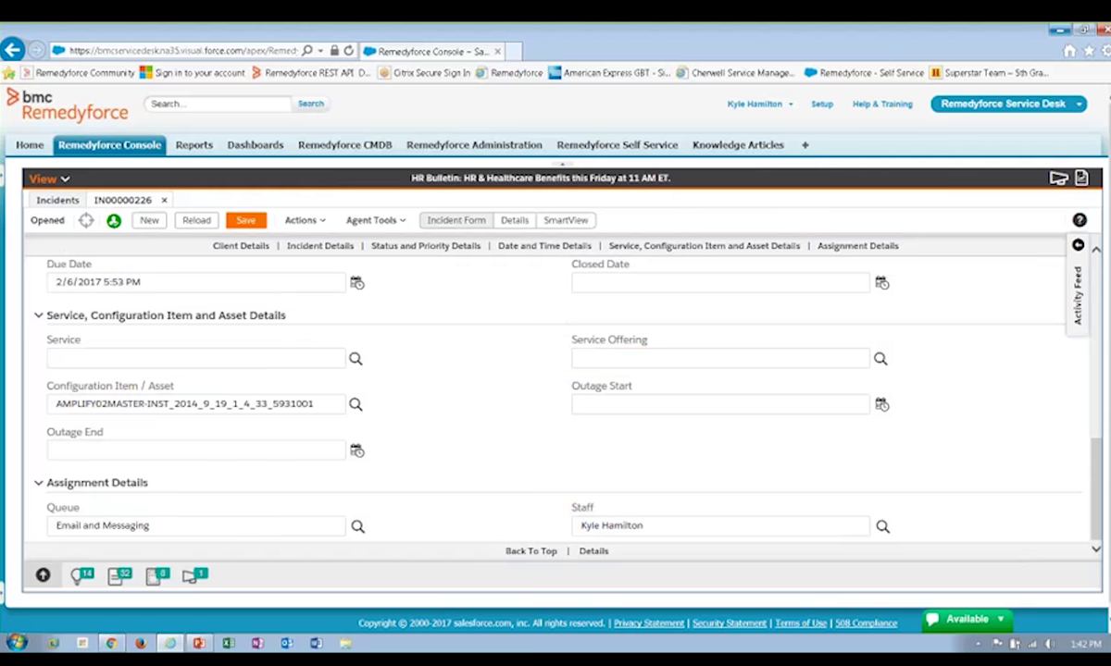
left_click(622, 525)
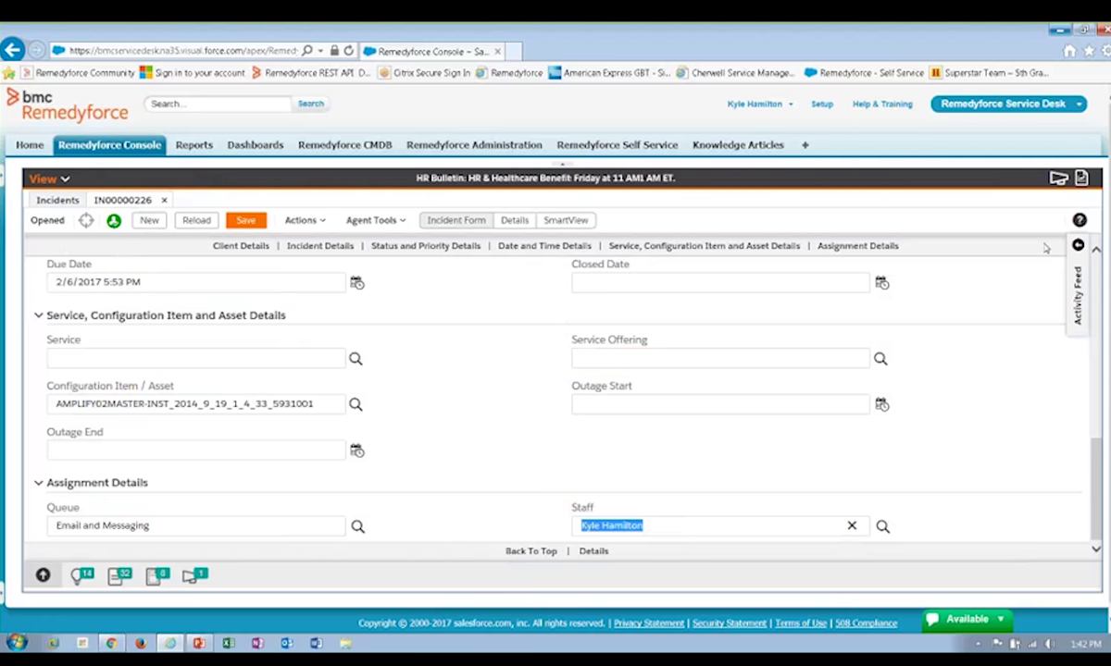
Add the note "Please call me" with a duration of 00:05 to the incident's activity feed
left_click(1077, 246)
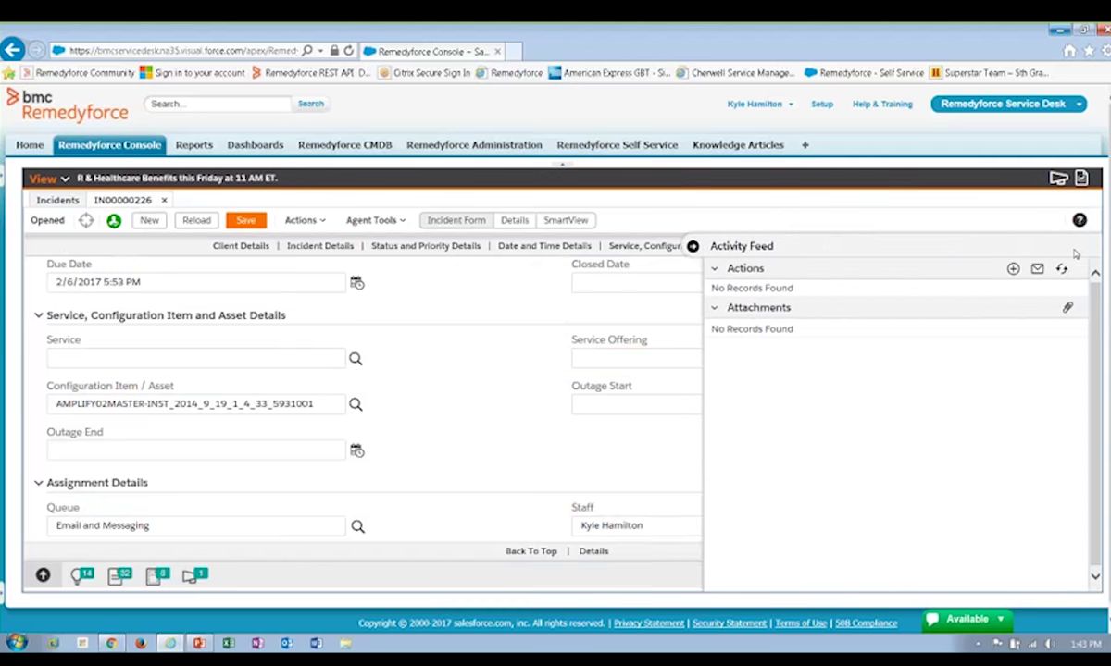
left_click(1012, 269)
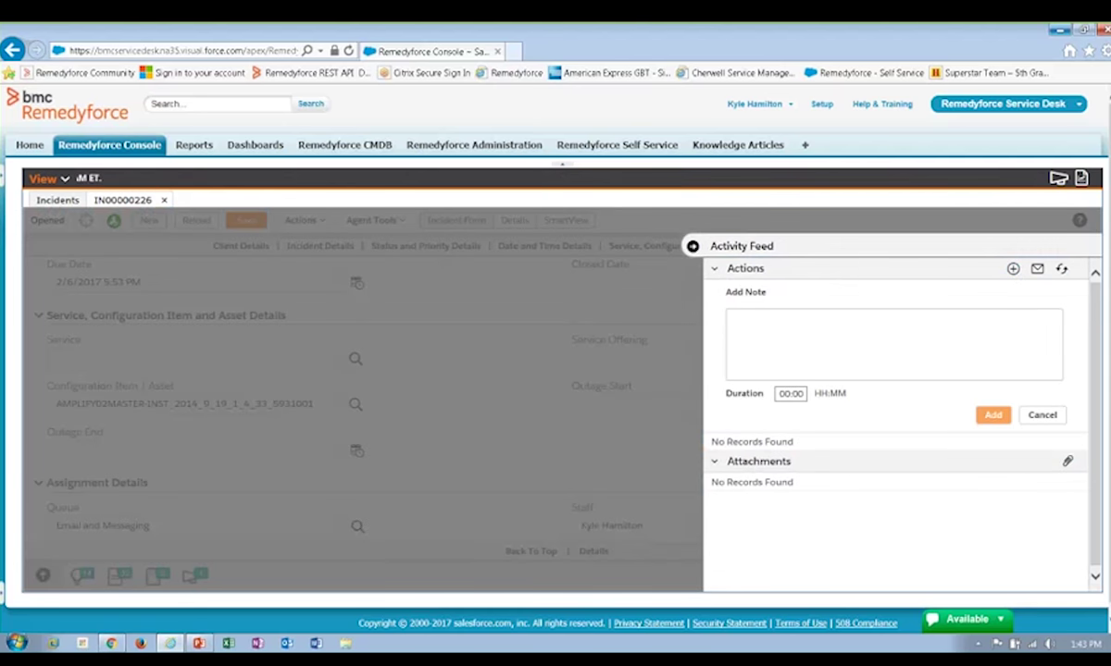
type("P")
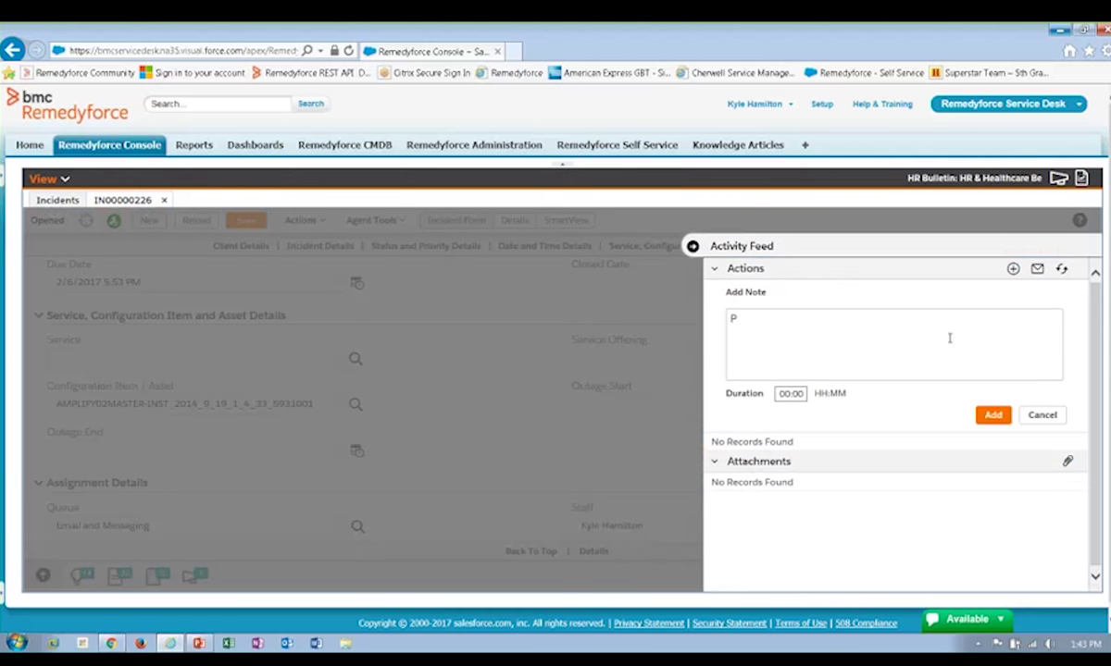
type("lease call me")
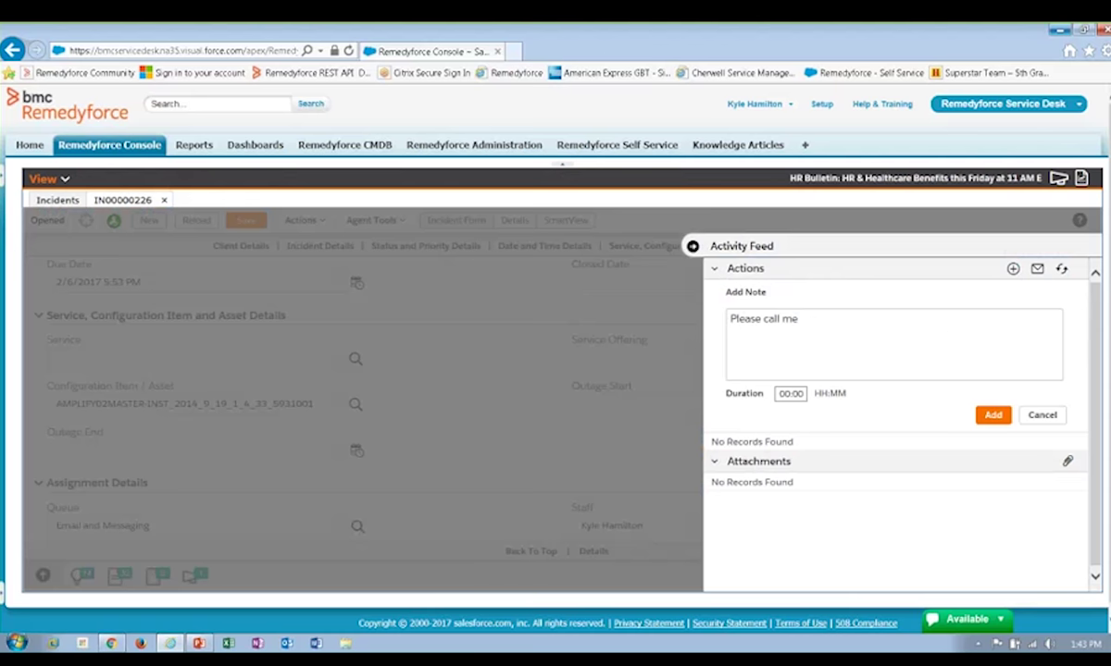
left_click(804, 396)
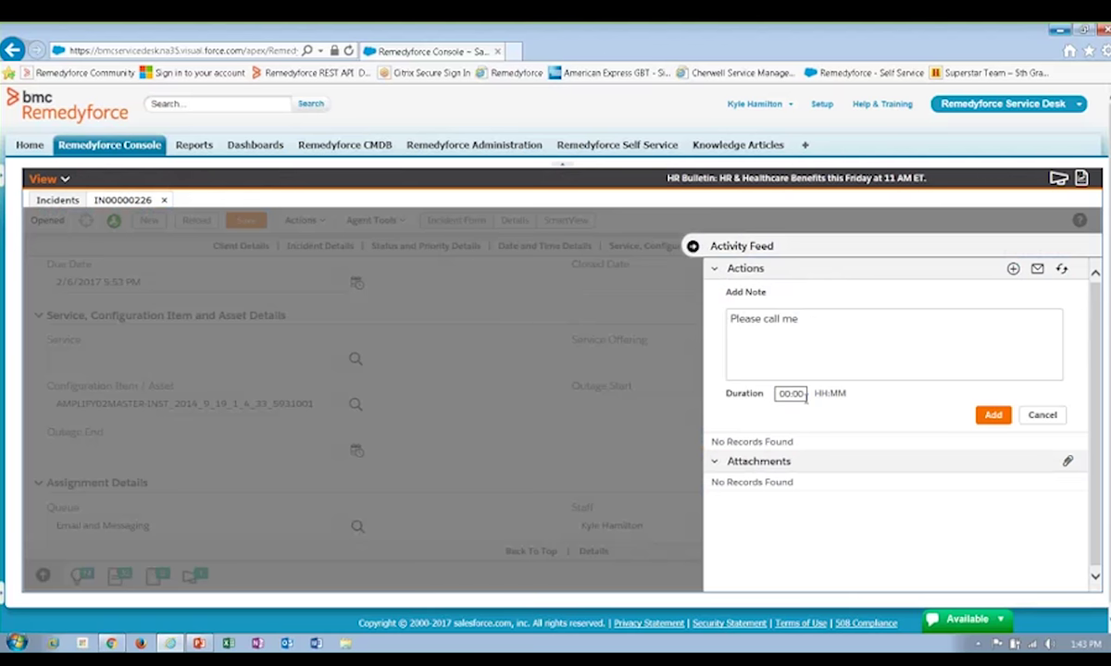
key("BackSpace")
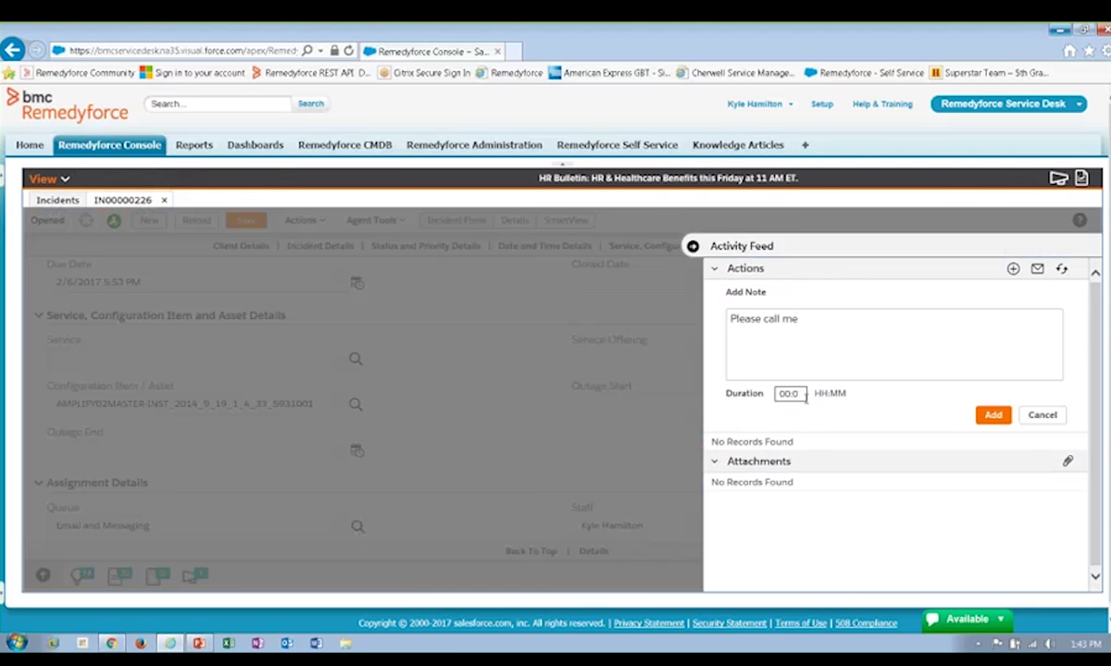
type("5")
left_click(993, 416)
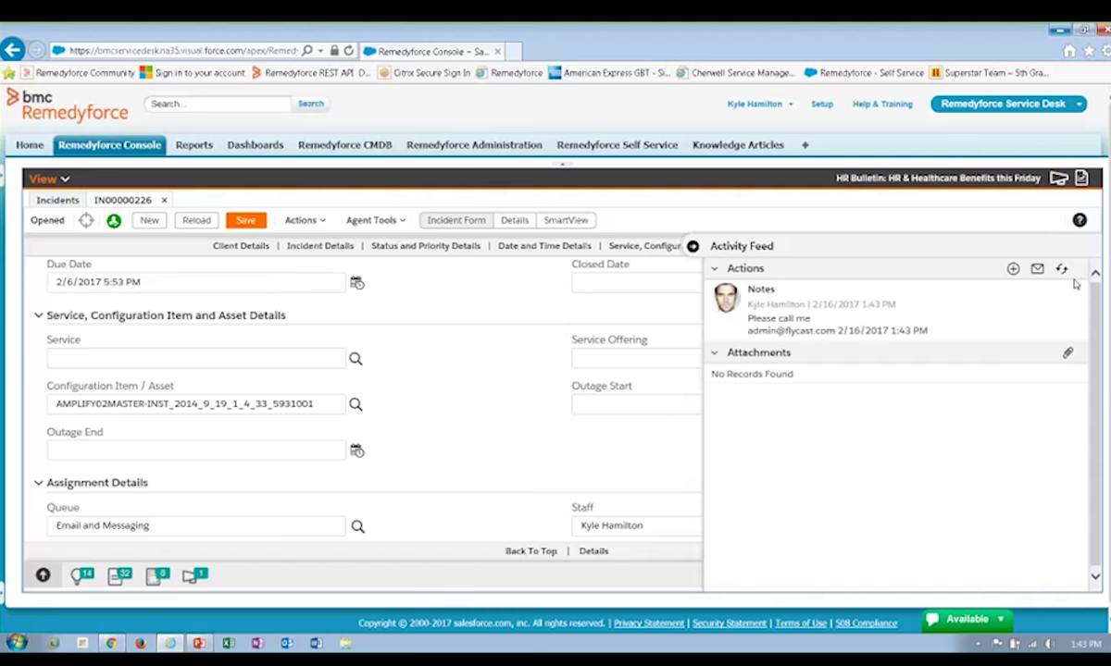
Send the client an email with the body "Please call me" from the incident's activity feed and close the incident
left_click(1036, 268)
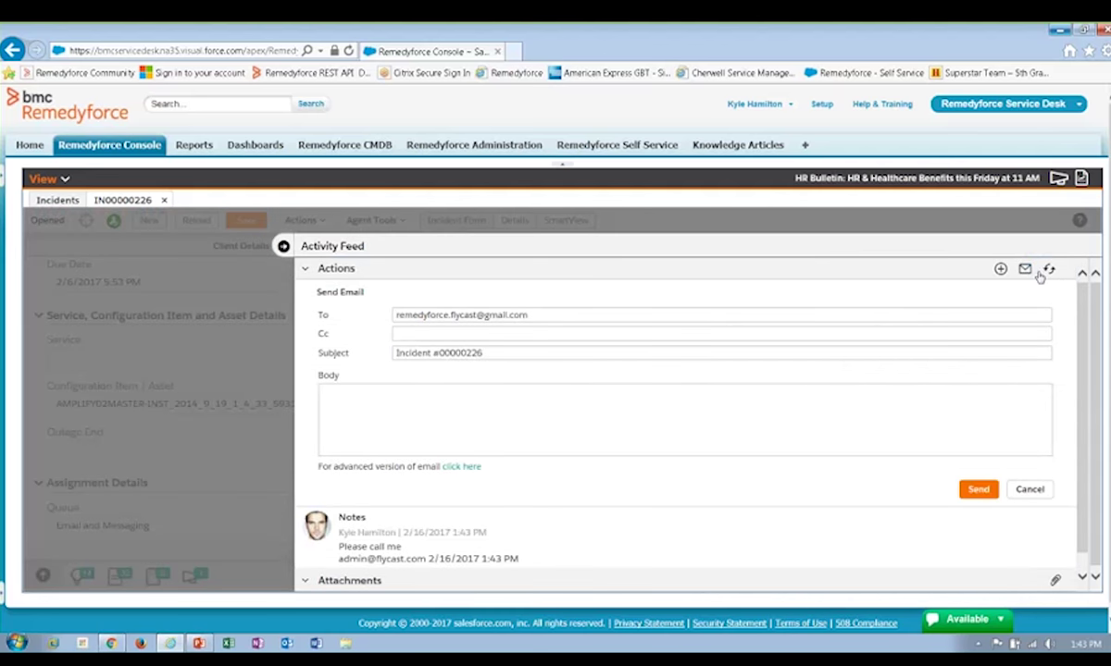
left_click(671, 401)
type("Plase c")
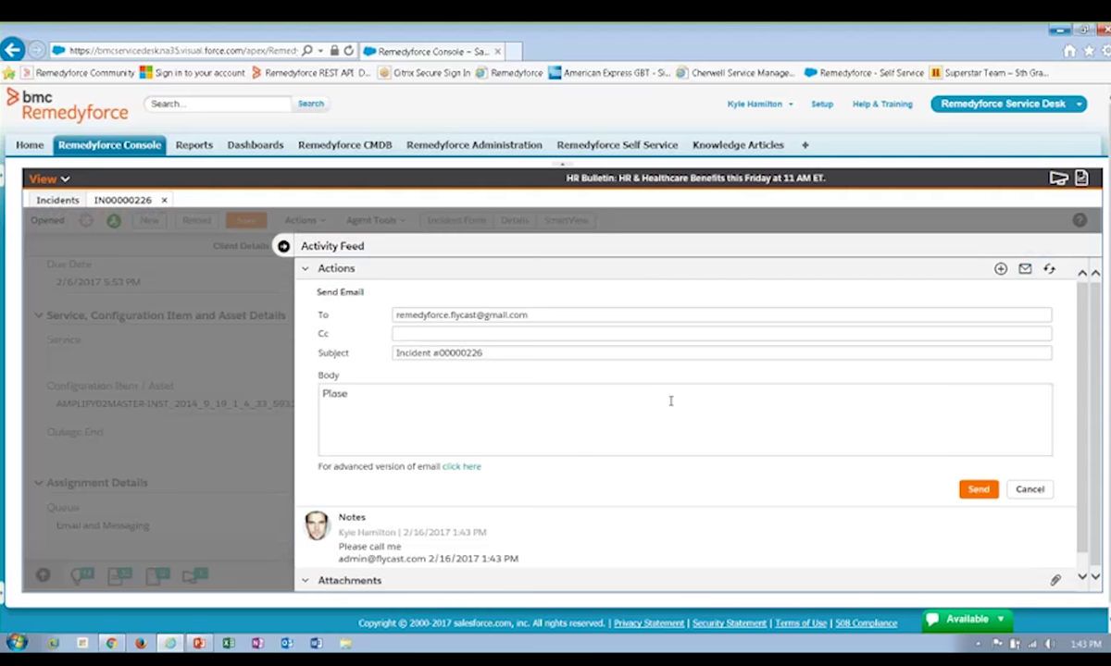
key("BackSpace")
key("BackSpace")
key("BackSpace")
key("BackSpace")
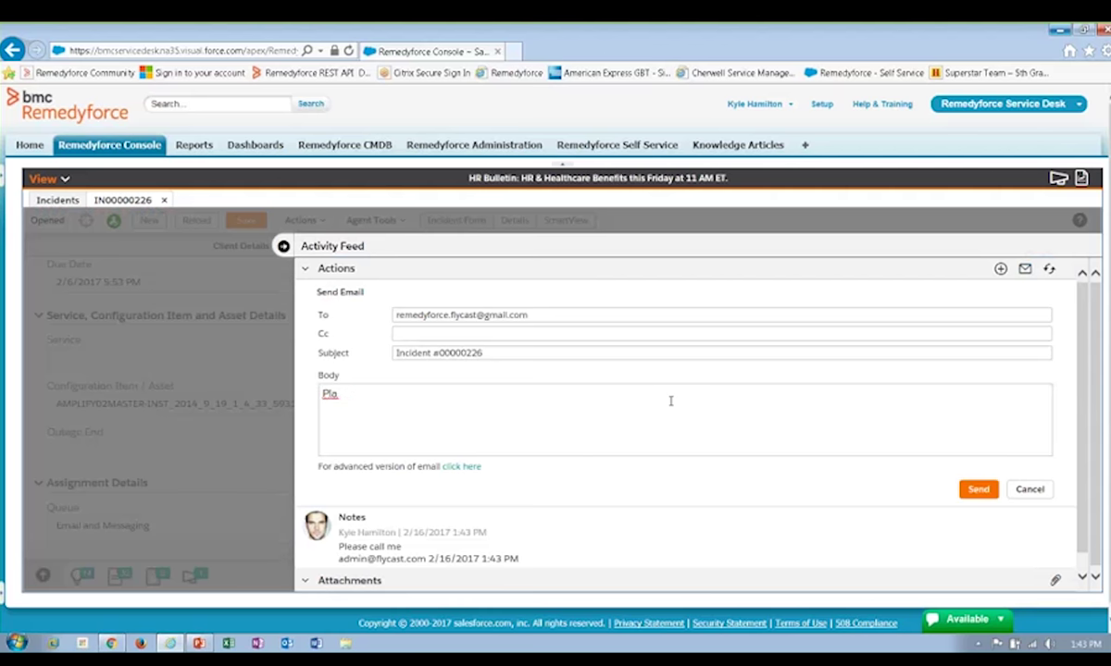
type("ease")
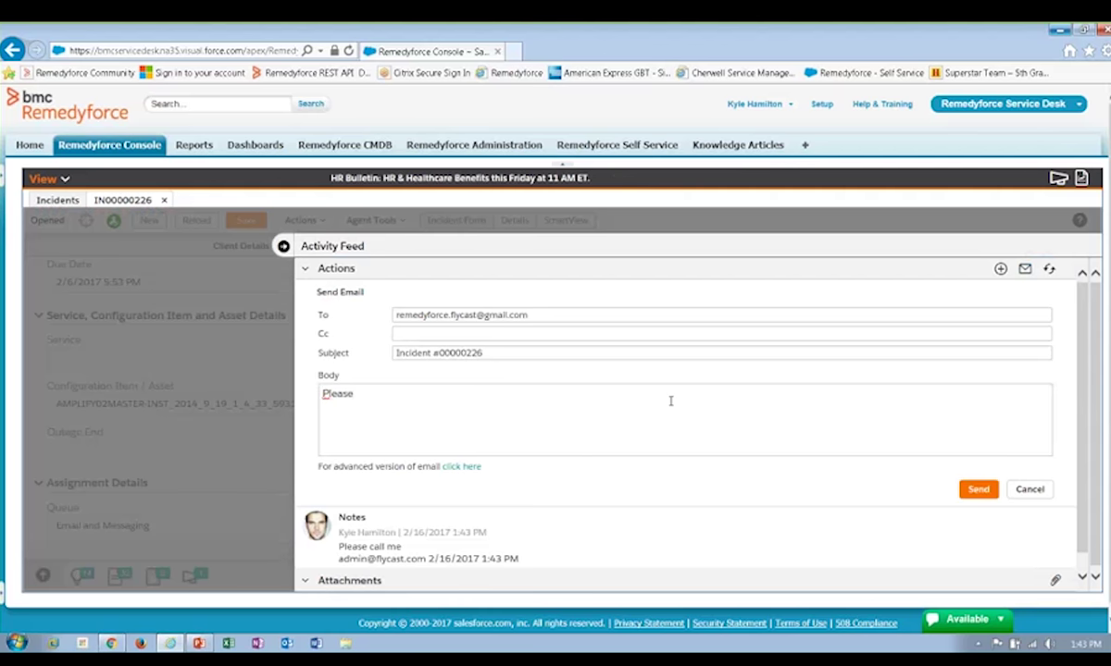
type(" call me")
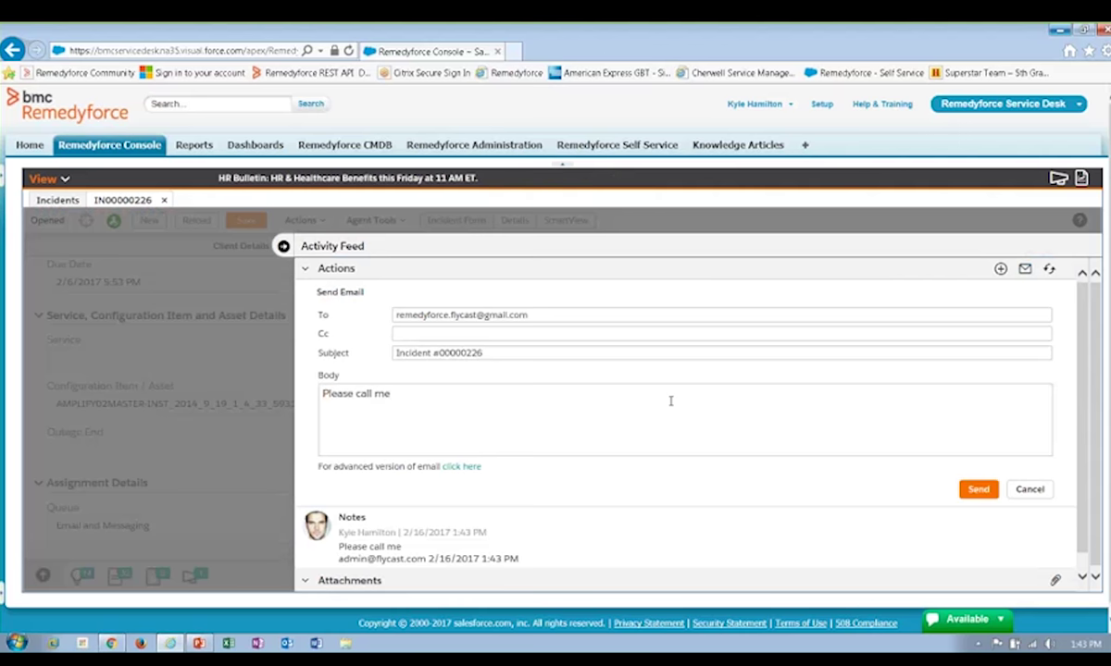
left_click(981, 492)
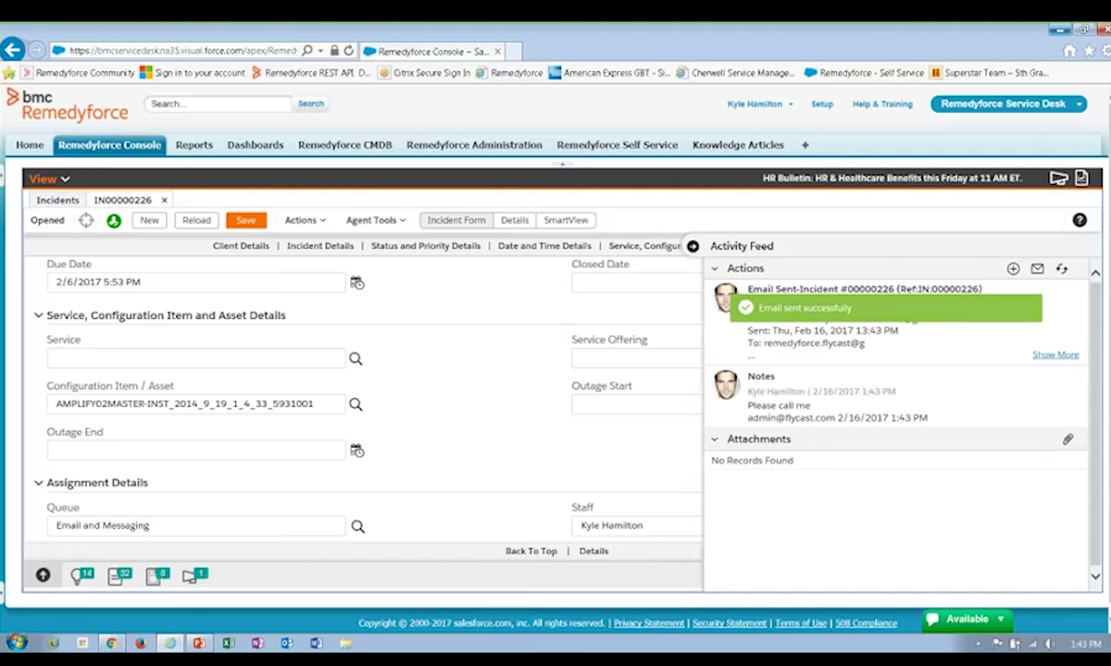
left_click(692, 246)
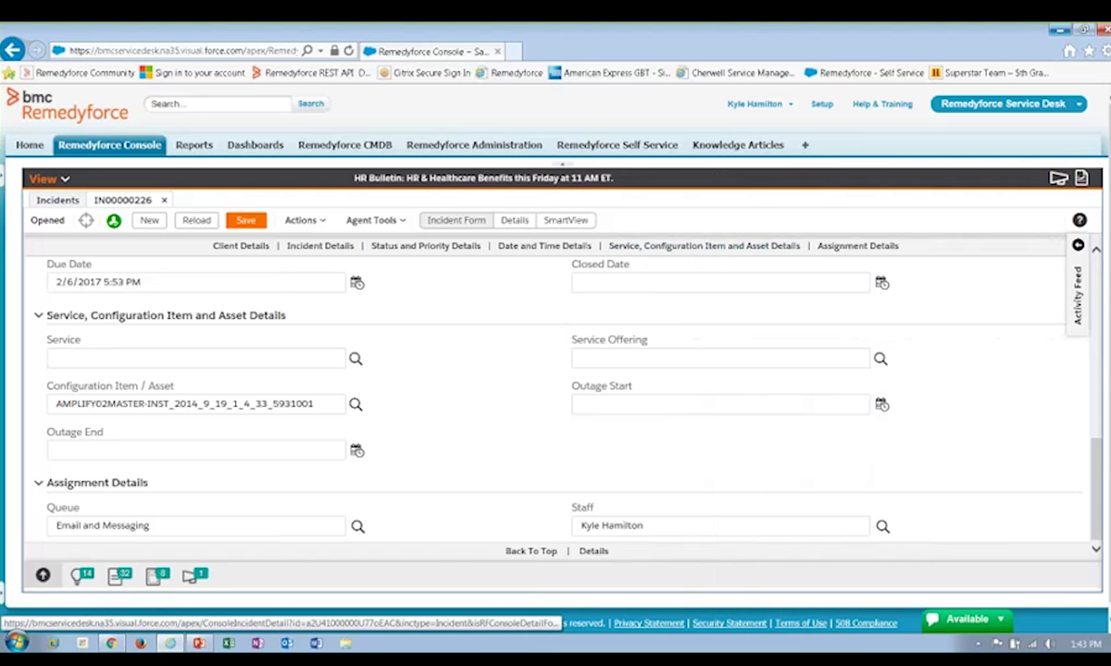
left_click(164, 201)
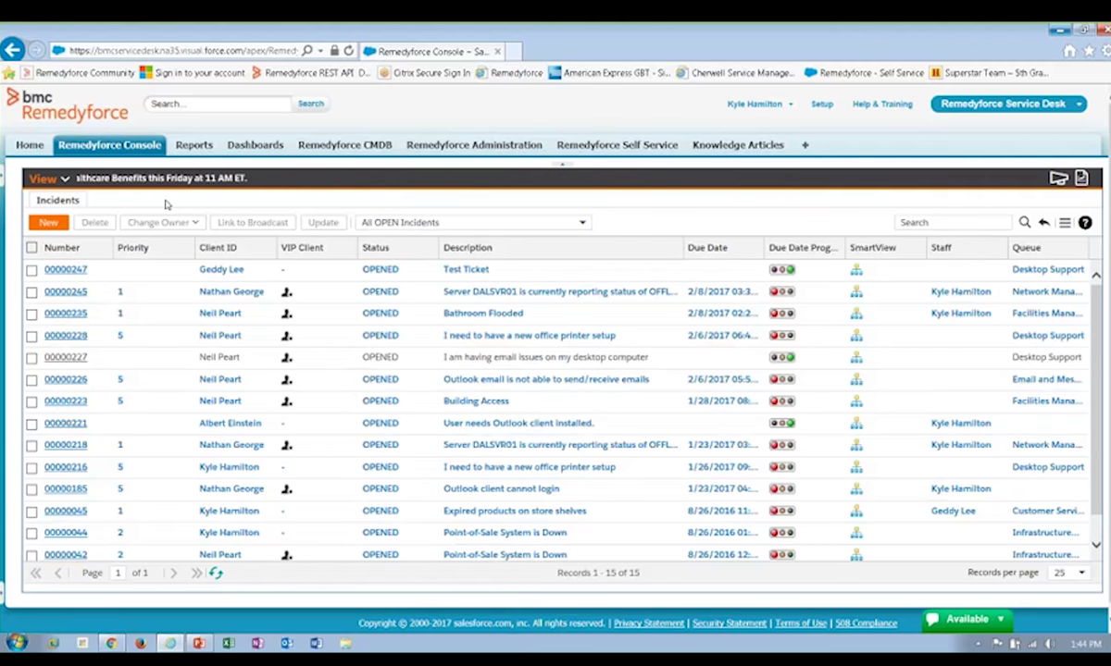
Reorder the incident list's columns so Queue and Staff directly follow Number and Client ID sits between Due Date Progress and SmartView
left_click(1065, 224)
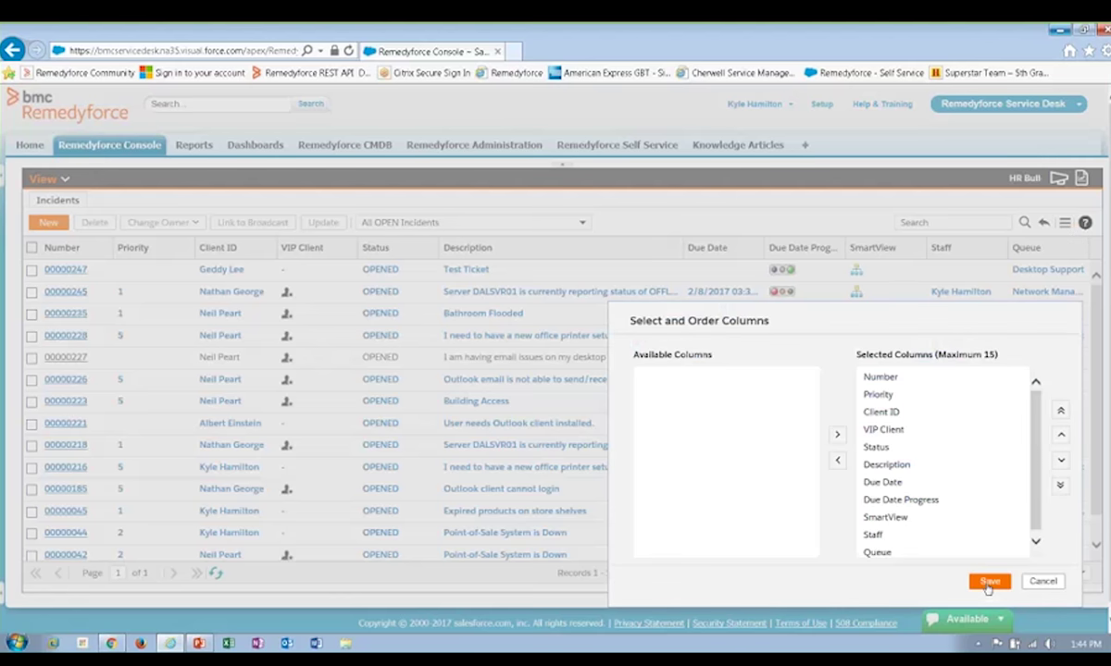
left_click_drag(1035, 412, 1038, 426)
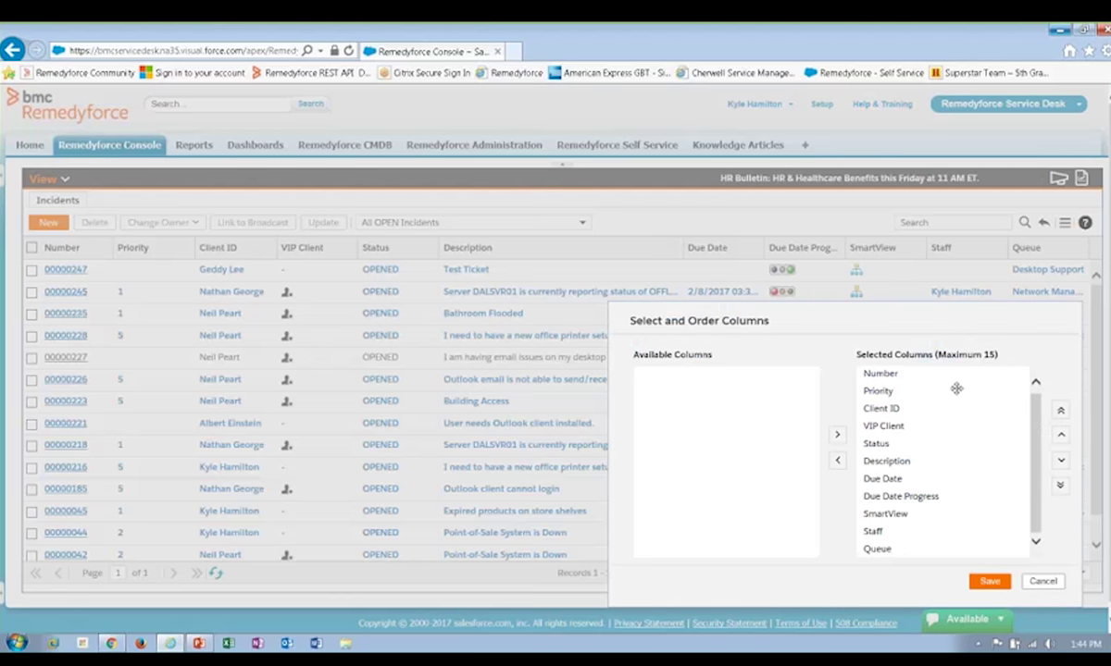
left_click(896, 409)
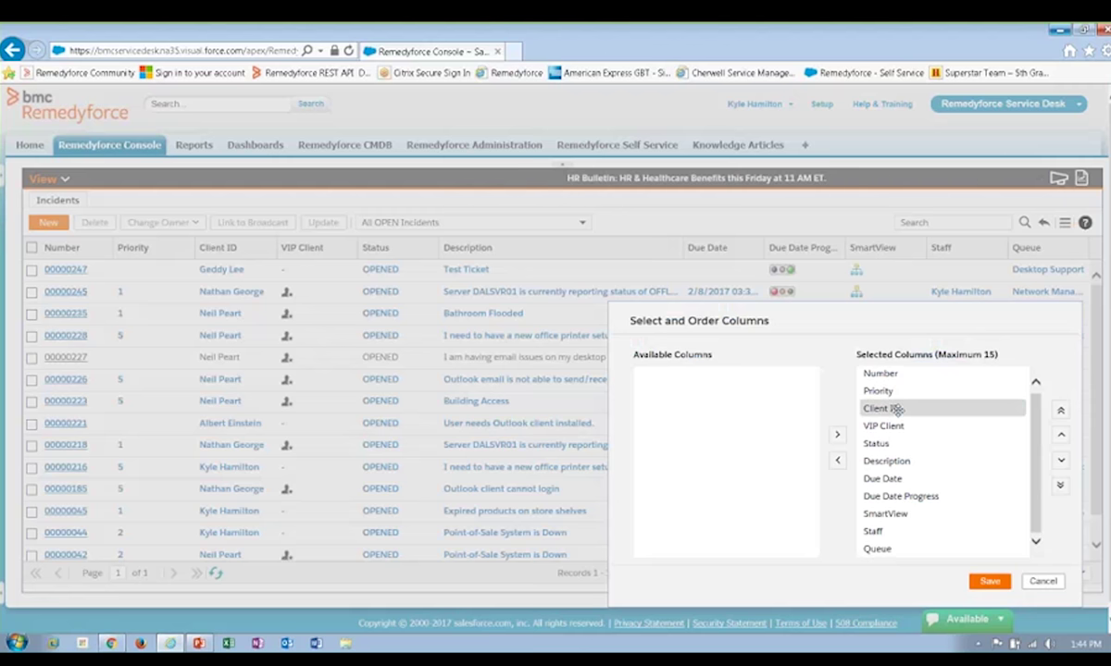
mouse_move(895, 409)
left_mouse_down()
mouse_move(899, 503)
mouse_move(903, 447)
mouse_move(887, 389)
left_mouse_up()
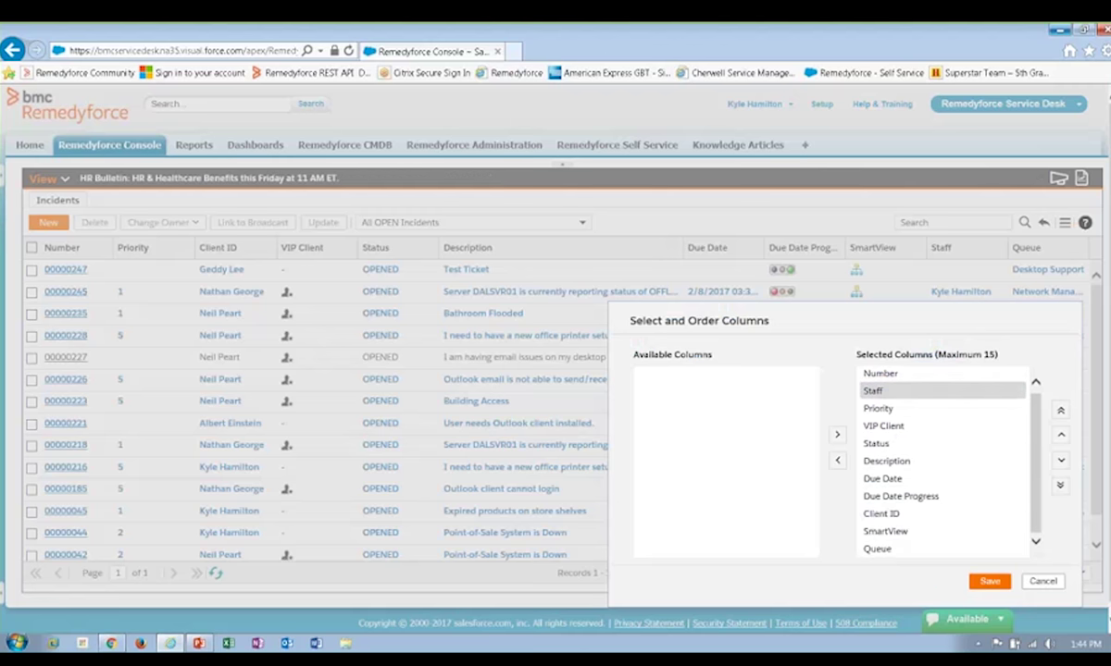
left_click_drag(876, 549, 895, 391)
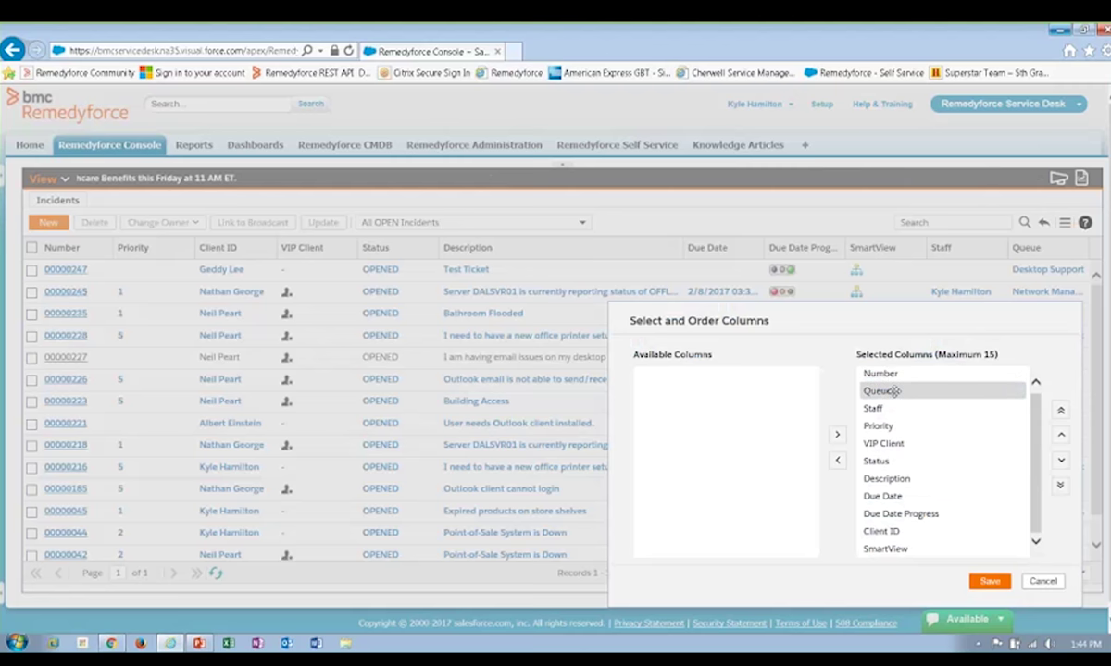
Remove the Status column from the incident list's selected columns and save the column layout
left_click(884, 442)
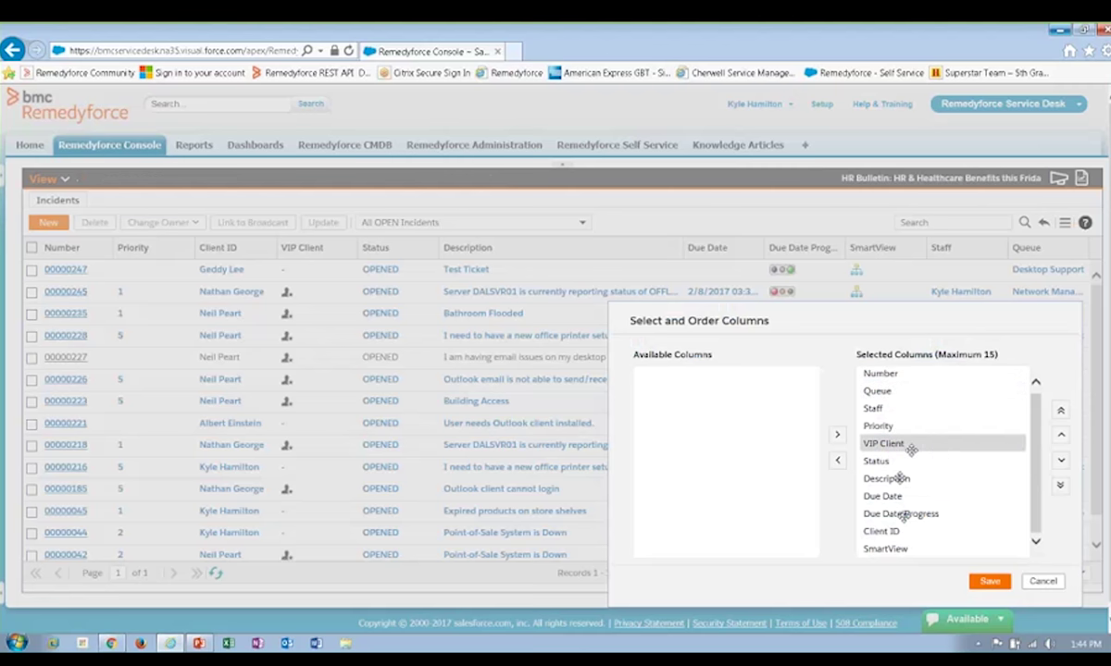
left_click(875, 461)
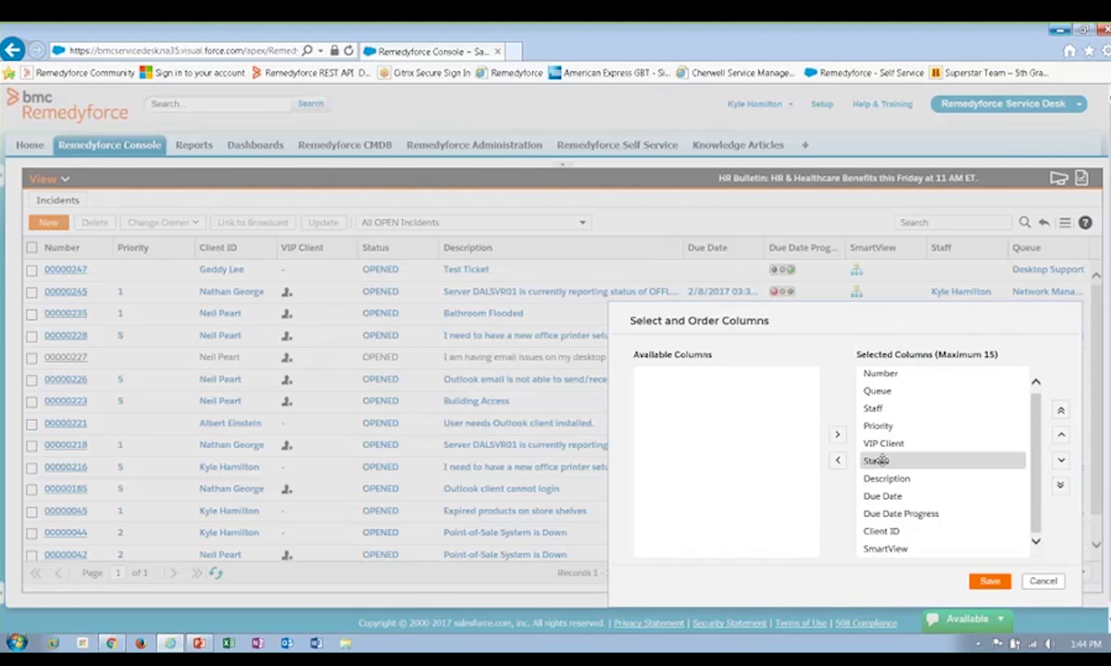
left_click(838, 460)
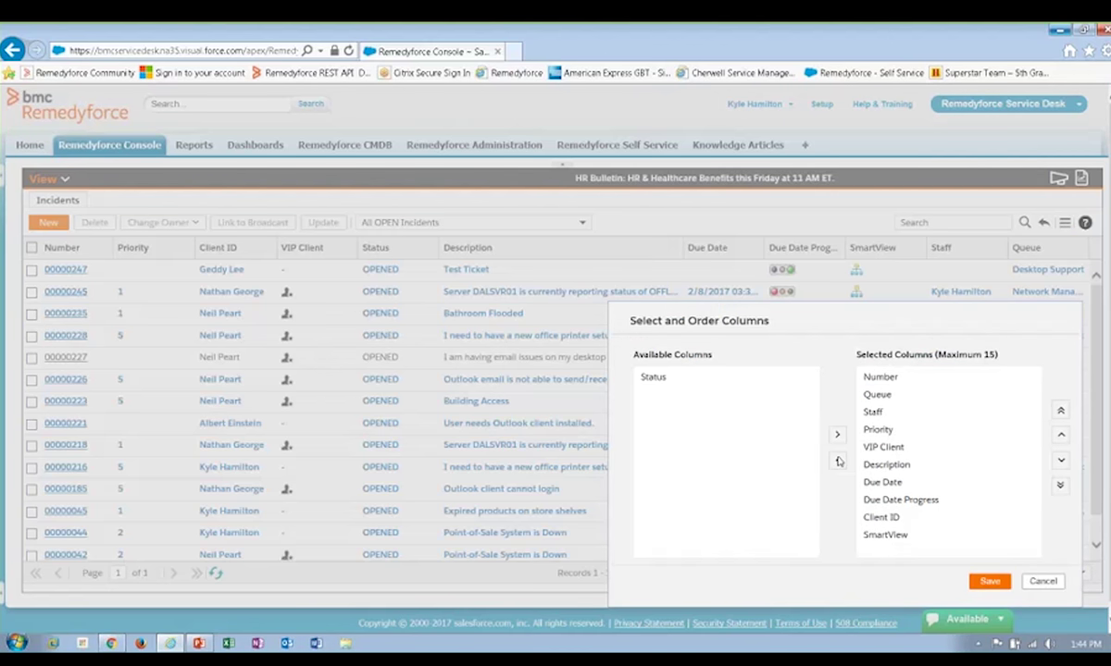
left_click(990, 581)
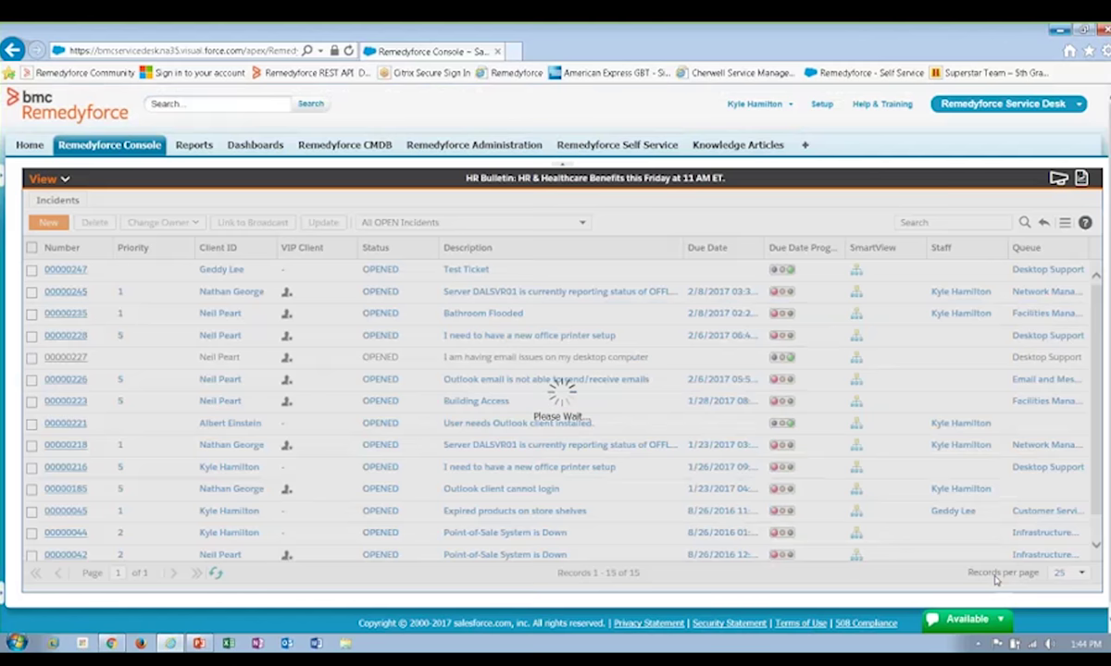